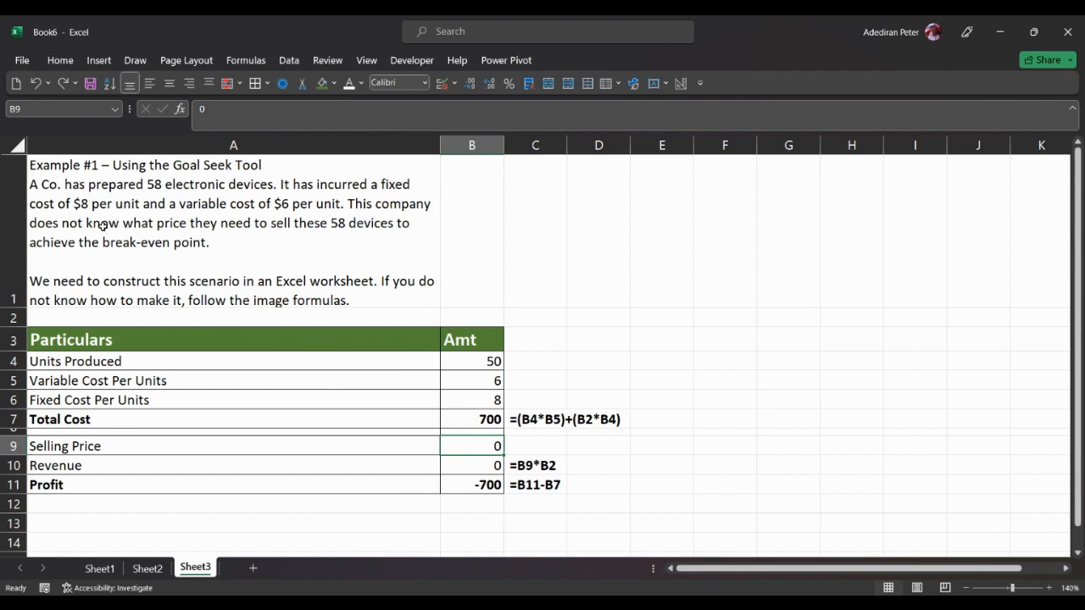
Step: Set the Units Produced amount in B4 to 58
{"action": "left_click", "coordinate": [480, 362]}
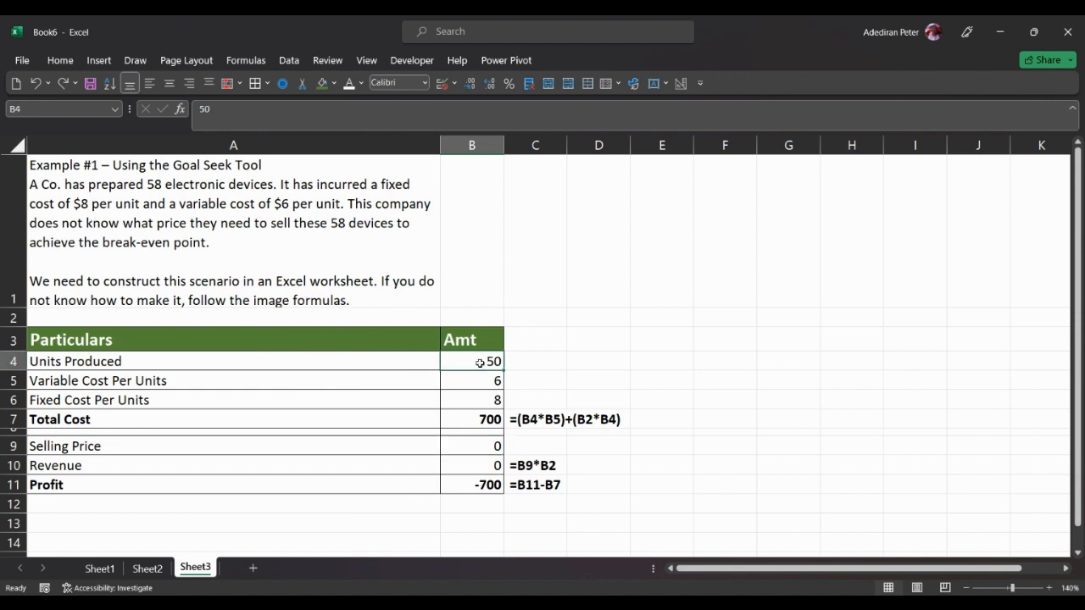
{"action": "type", "text": "58"}
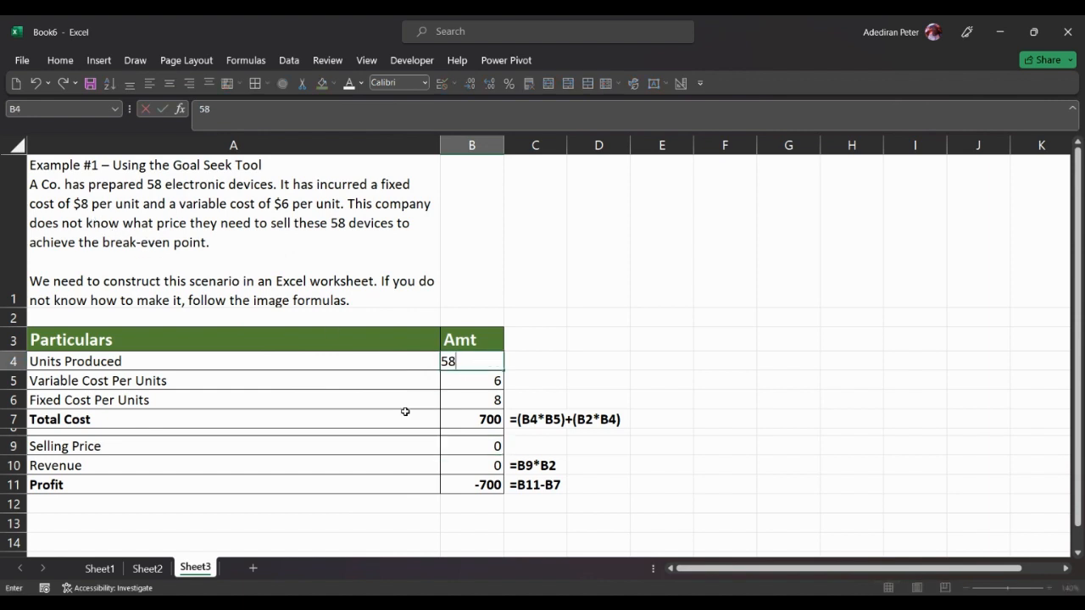
{"action": "left_click", "coordinate": [371, 416]}
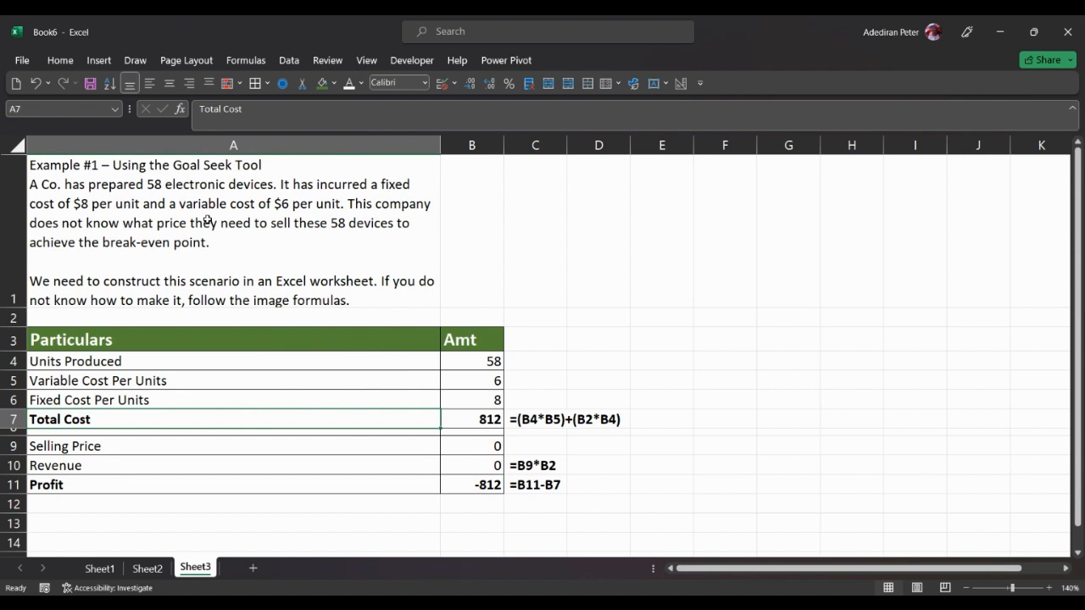
Step: Review the unit and cost amounts and the Total Cost, Revenue and Profit formulas in column B
{"action": "left_click", "coordinate": [451, 362]}
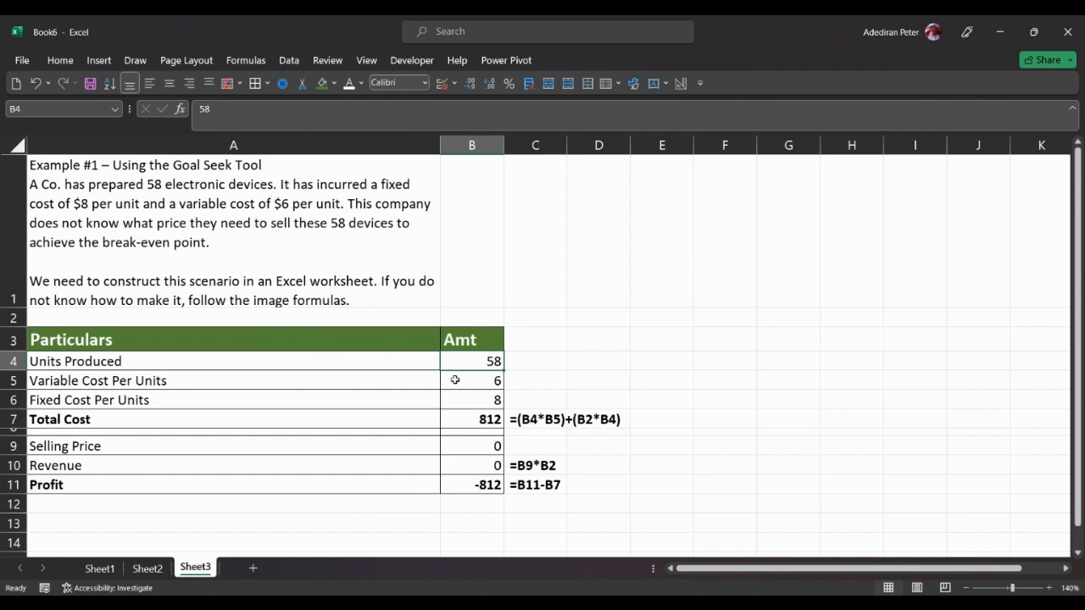
{"action": "left_click", "coordinate": [469, 379]}
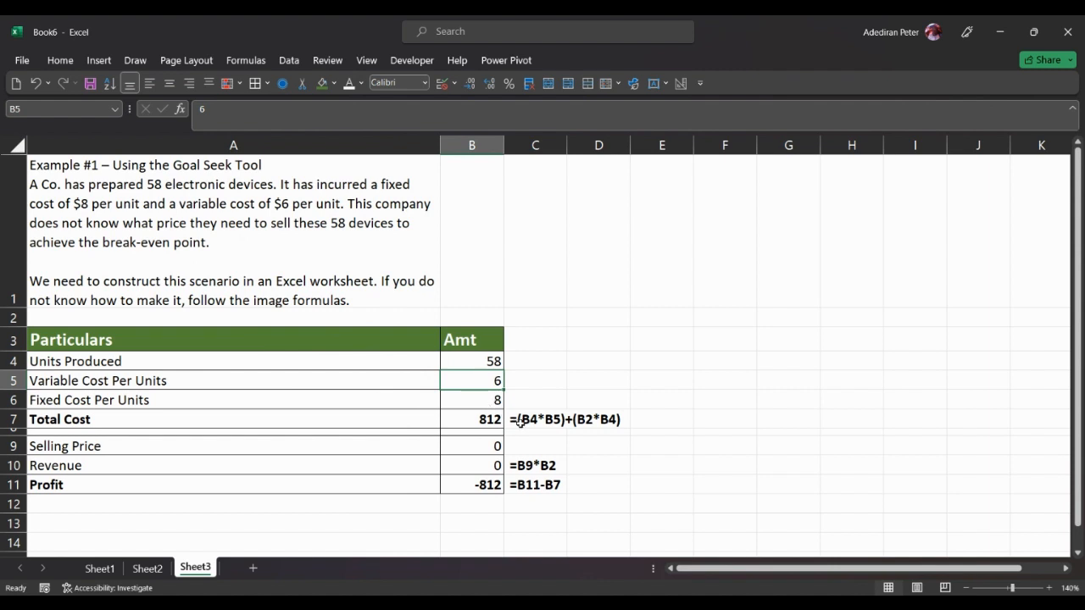
{"action": "left_click", "coordinate": [467, 362]}
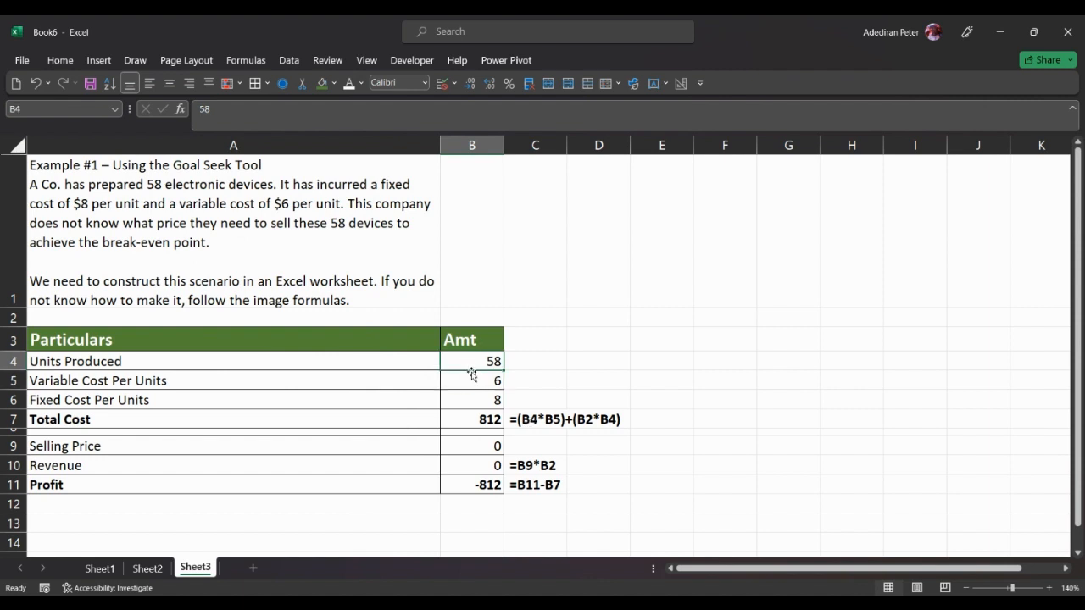
{"action": "left_click", "coordinate": [472, 377]}
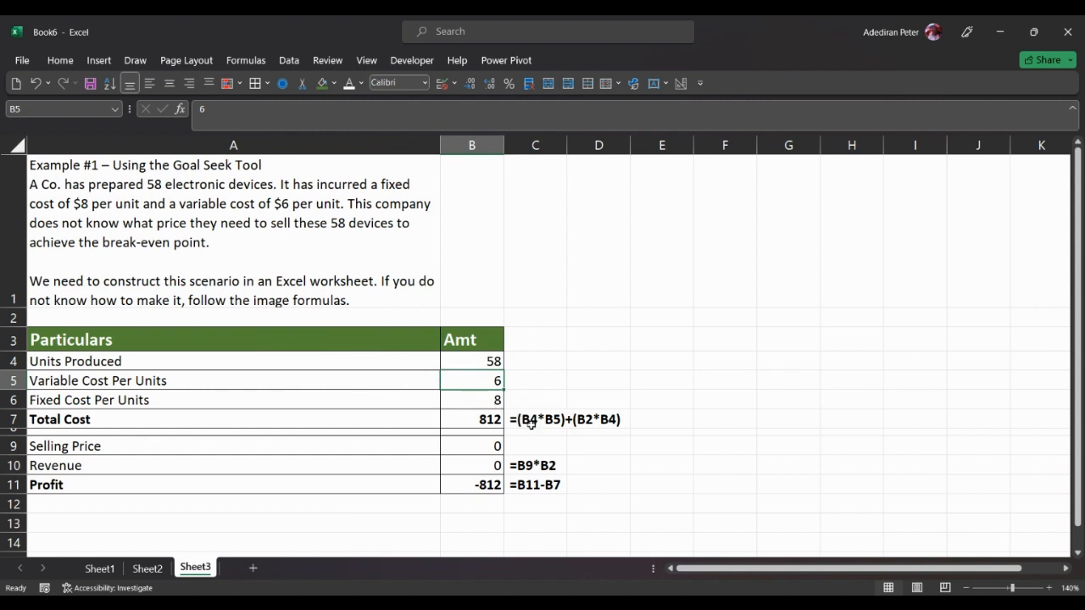
{"action": "left_click", "coordinate": [476, 419]}
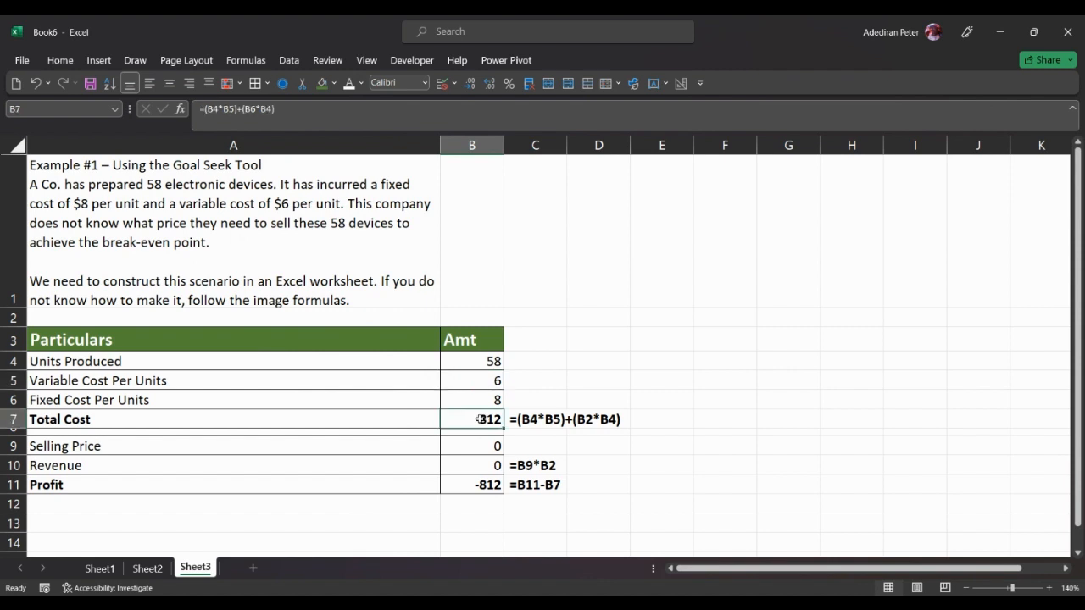
{"action": "left_click", "coordinate": [464, 448]}
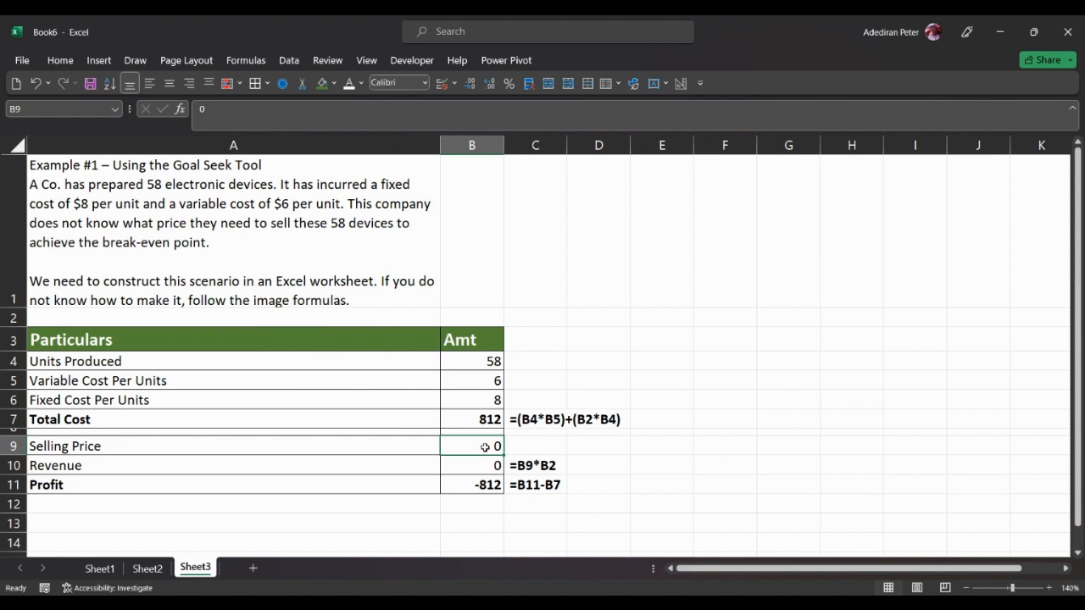
{"action": "left_click", "coordinate": [475, 471]}
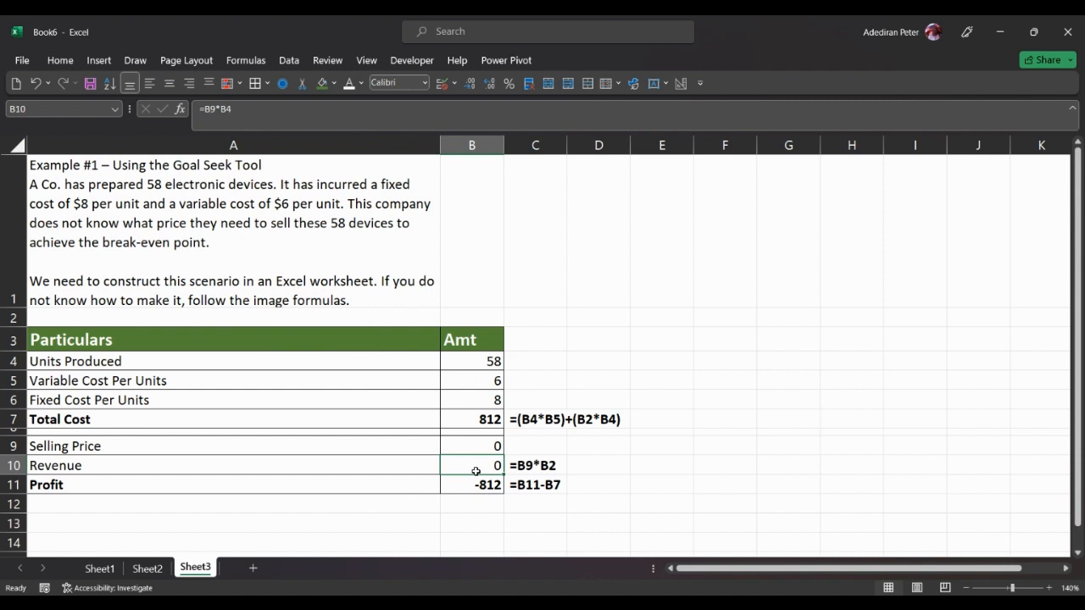
{"action": "left_click", "coordinate": [476, 485]}
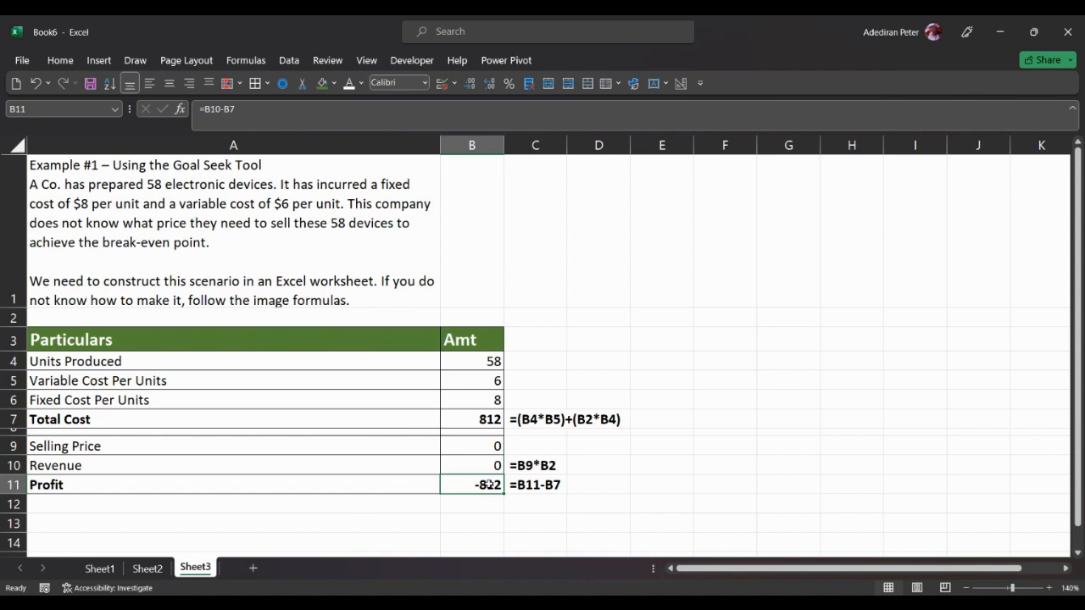
Step: Start a Goal Seek analysis and choose the Profit cell B11 as the cell to set
{"action": "left_click", "coordinate": [481, 444]}
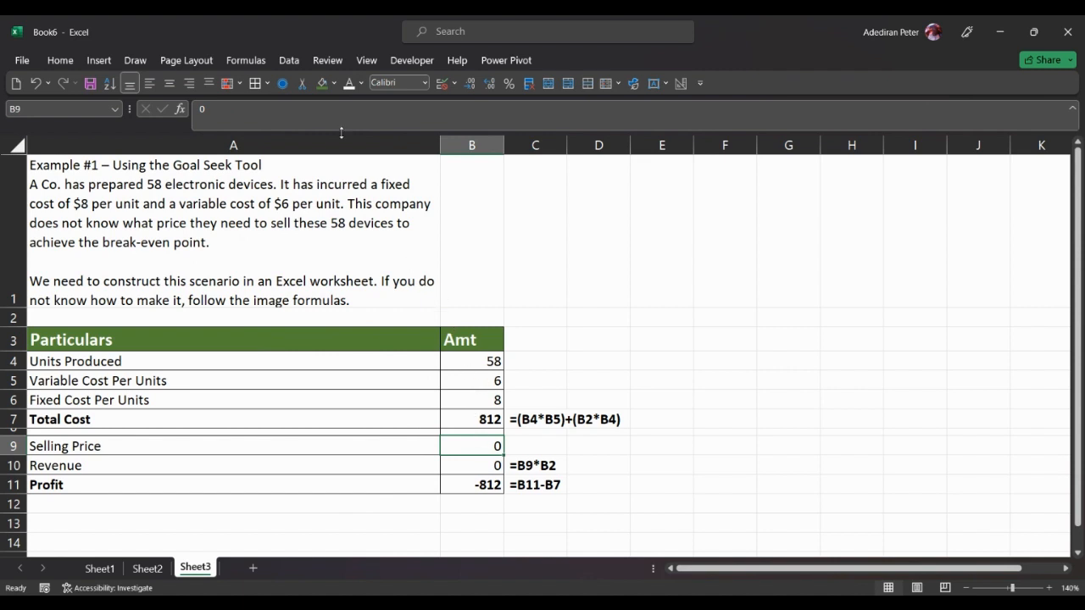
{"action": "left_click", "coordinate": [293, 64]}
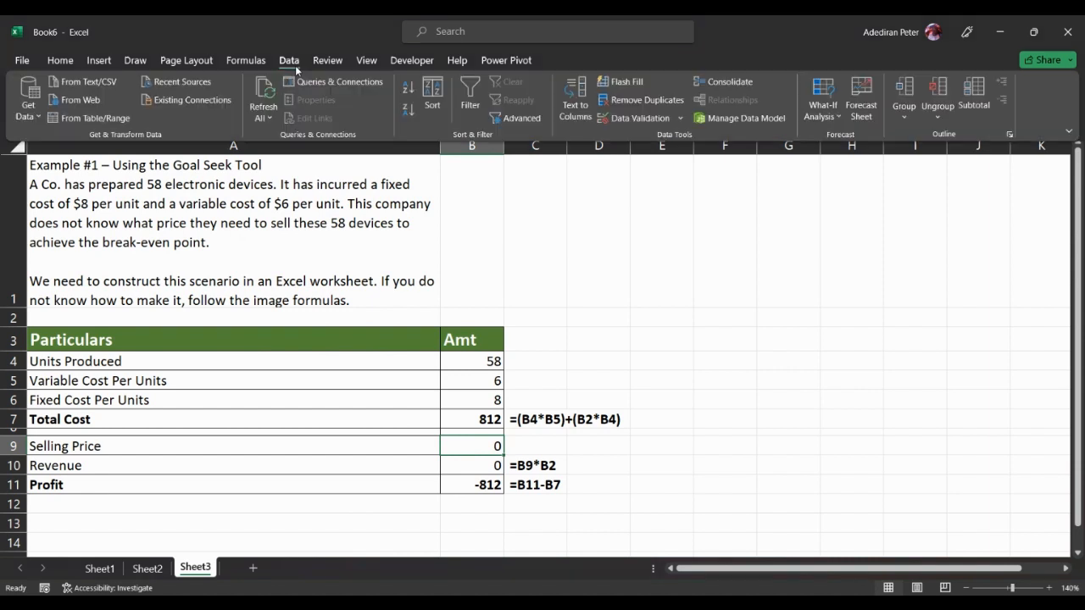
{"action": "left_click", "coordinate": [818, 110]}
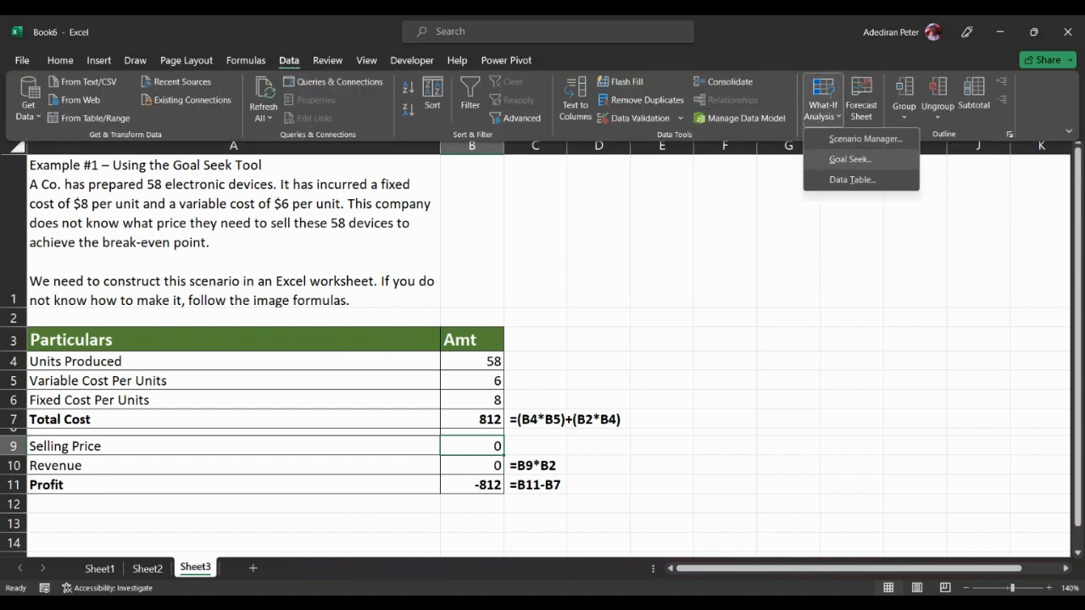
{"action": "left_click", "coordinate": [850, 159]}
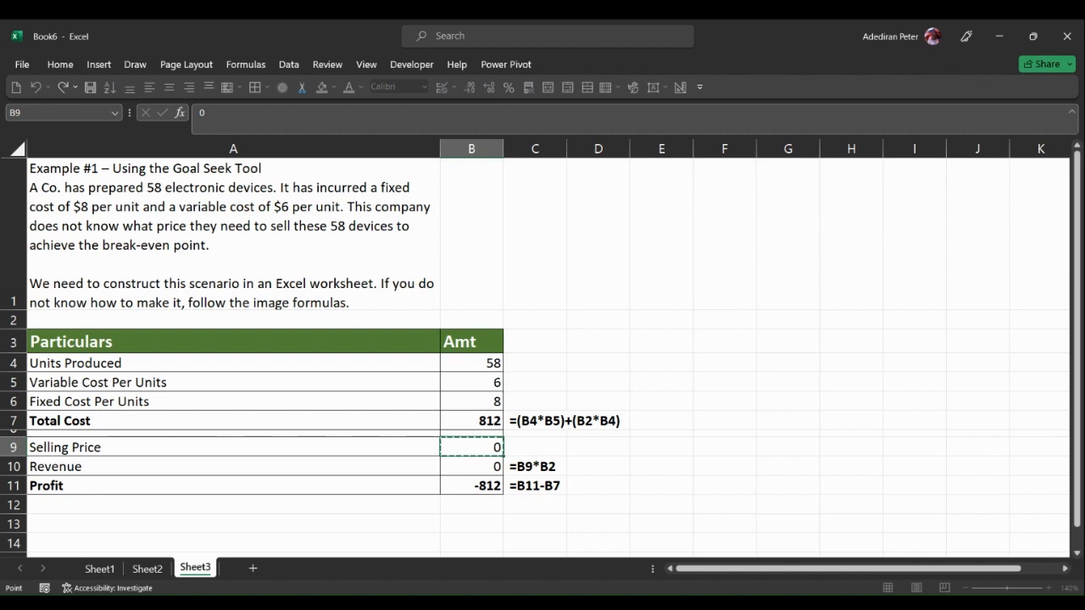
{"action": "left_click", "coordinate": [462, 479]}
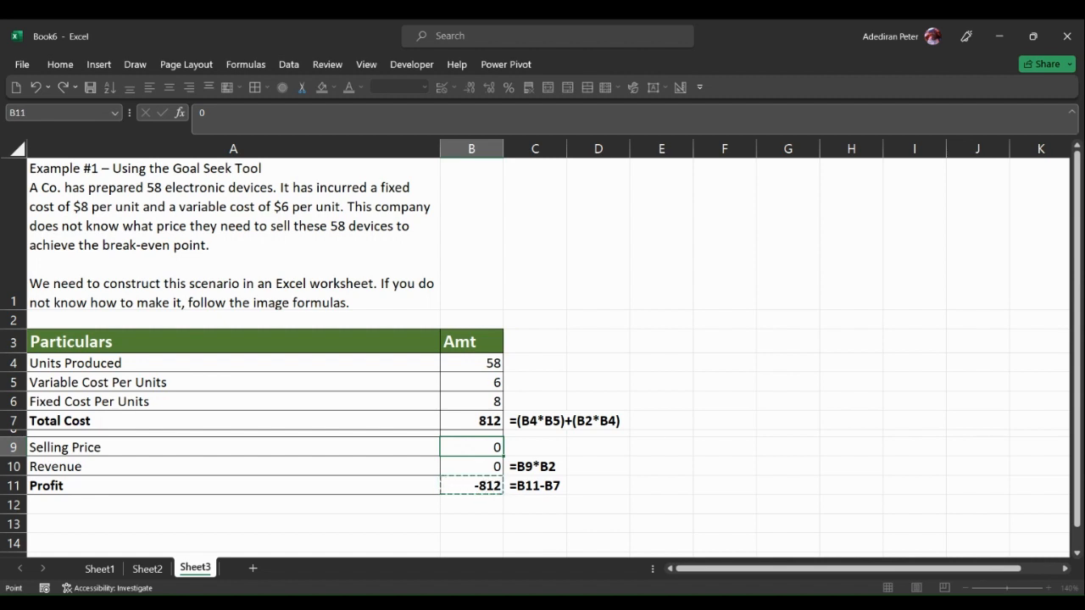
{"action": "key", "text": "Escape"}
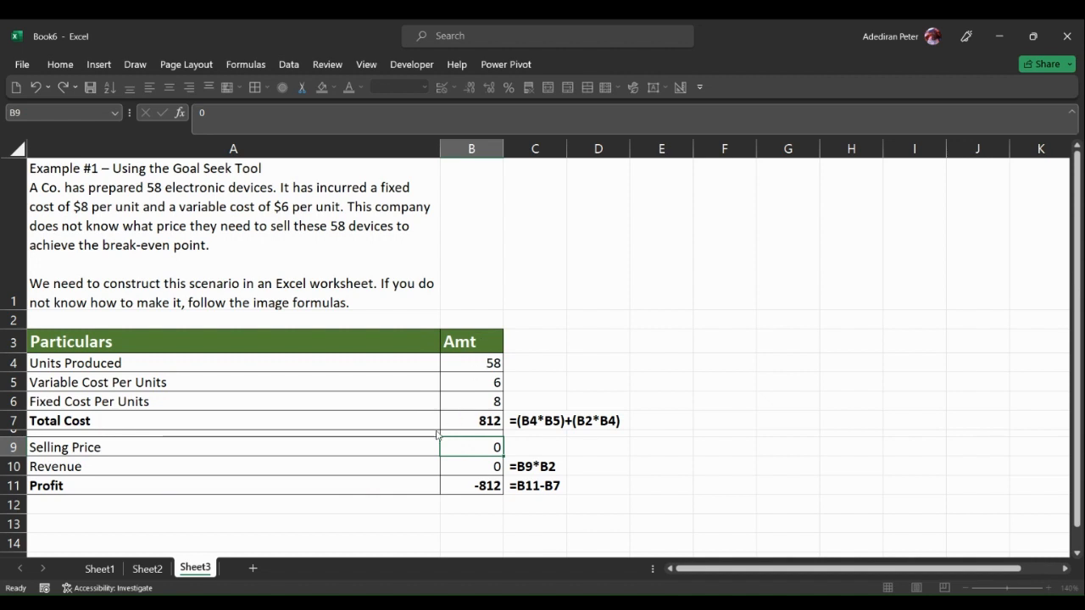
Step: Set the Goal Seek target value to 0 by changing the Selling Price cell B9, run it and accept the solution
{"action": "type", "text": "0"}
{"action": "left_click", "coordinate": [470, 447]}
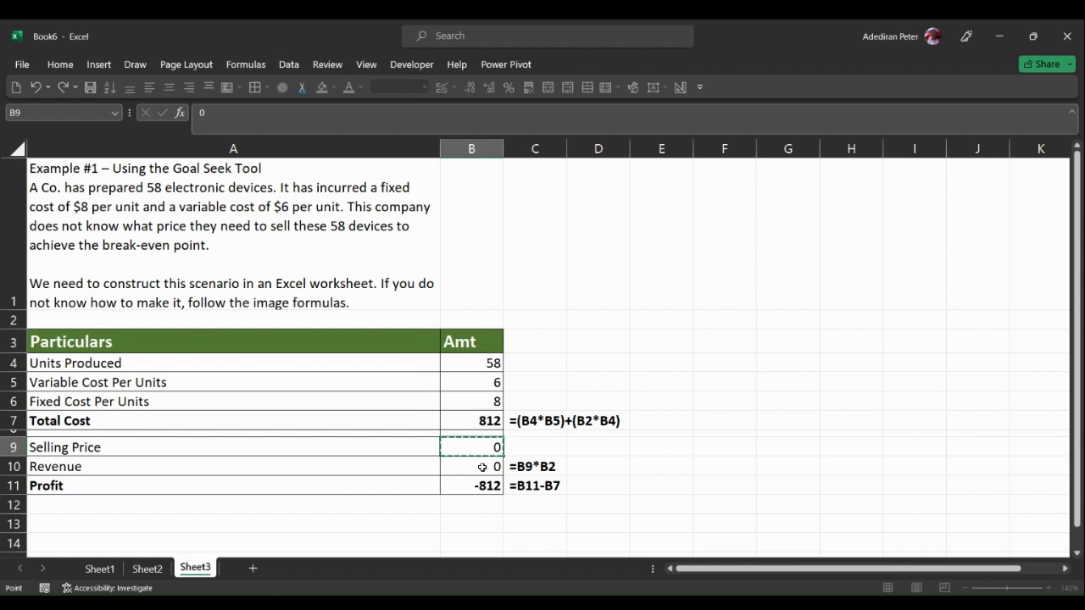
{"action": "left_click", "coordinate": [298, 67]}
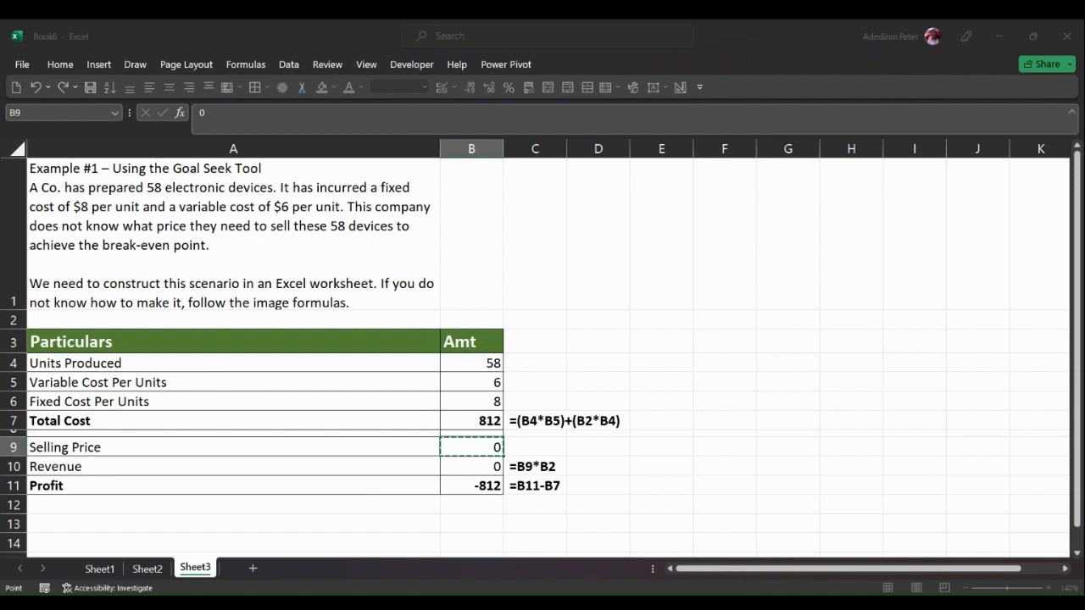
{"action": "left_click", "coordinate": [418, 277]}
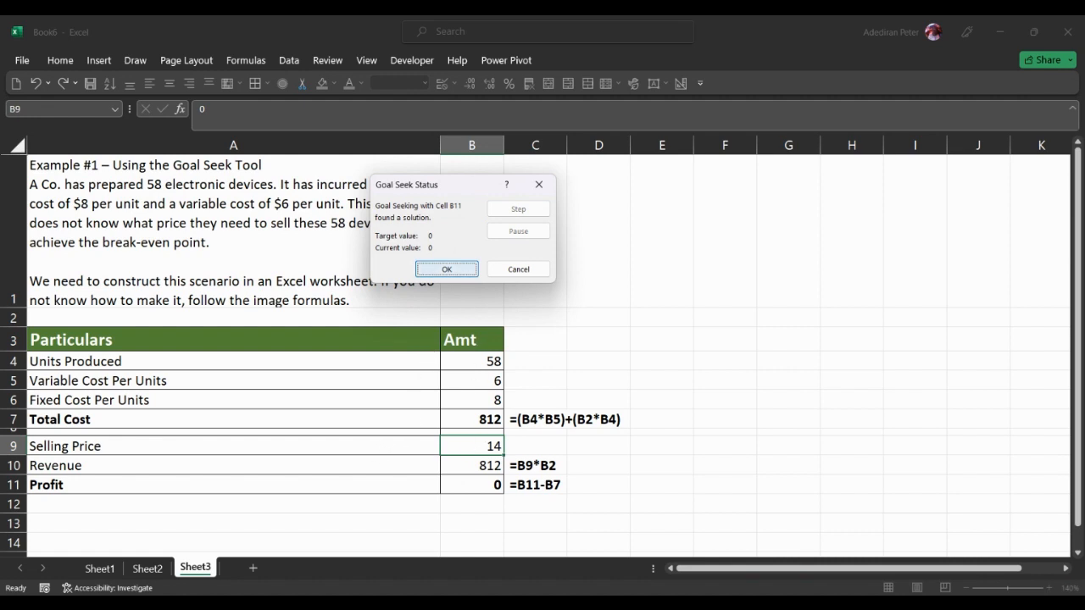
{"action": "left_click", "coordinate": [446, 268]}
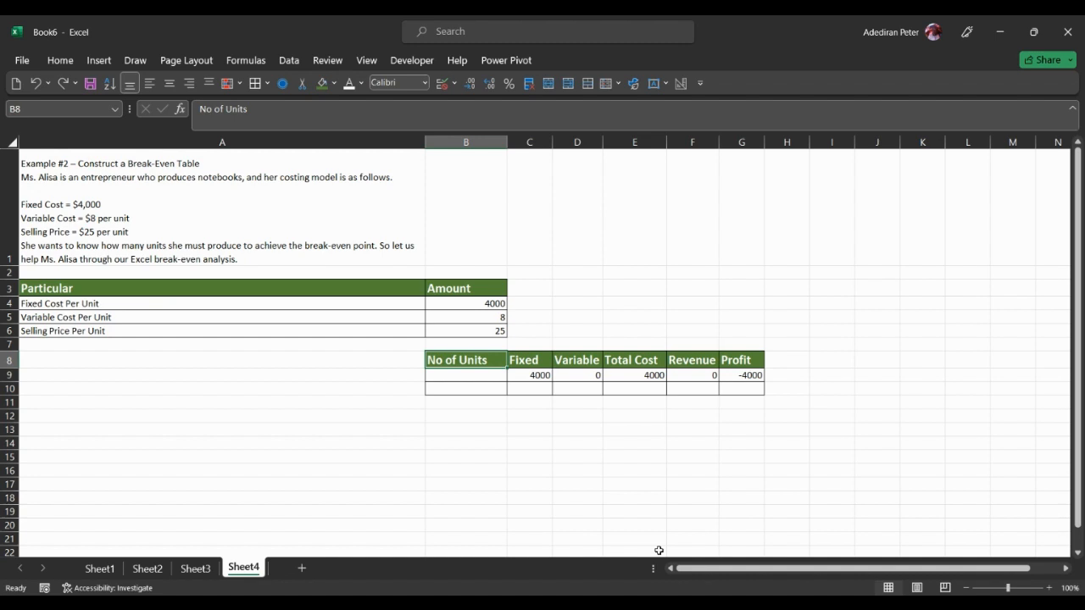
Step: Examine the break-even table on Sheet4, including its No of Units, Fixed, Variable, Total Cost and Revenue headings
{"action": "left_click", "coordinate": [1049, 589]}
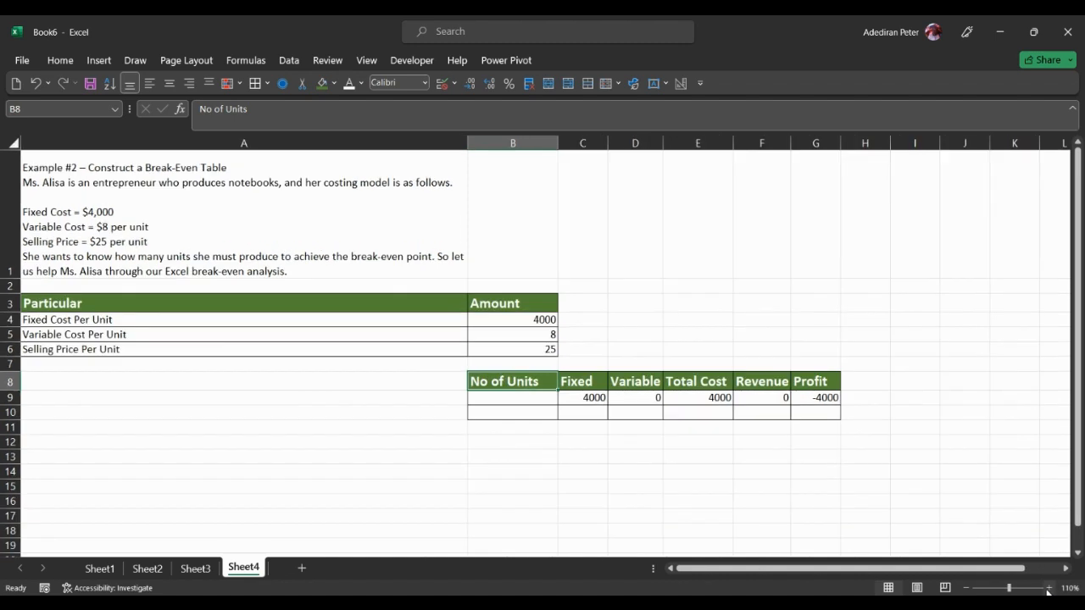
{"action": "left_click", "coordinate": [1048, 589]}
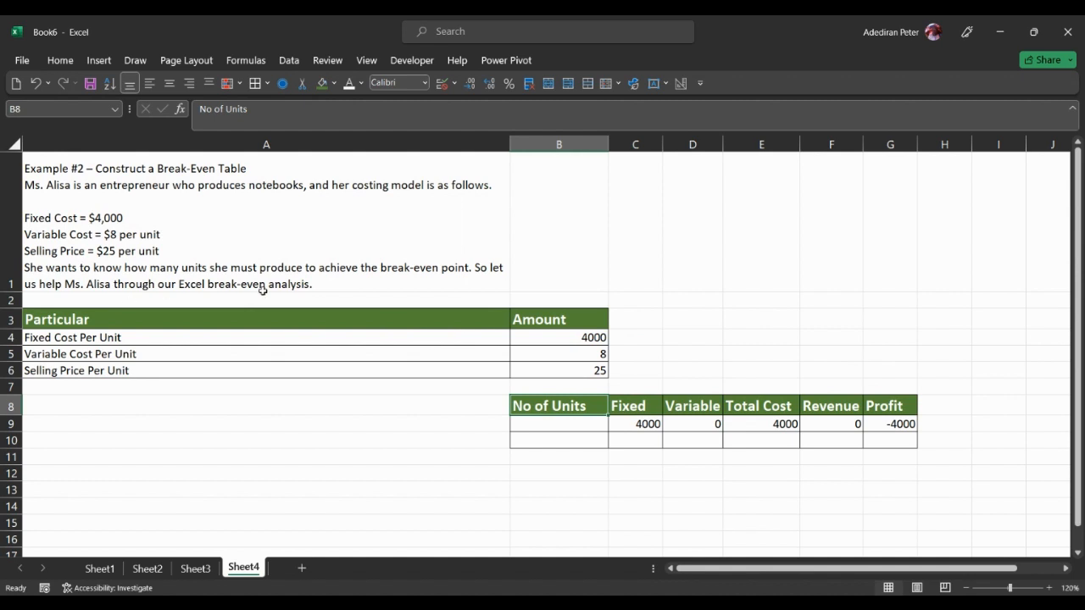
{"action": "left_click", "coordinate": [627, 423]}
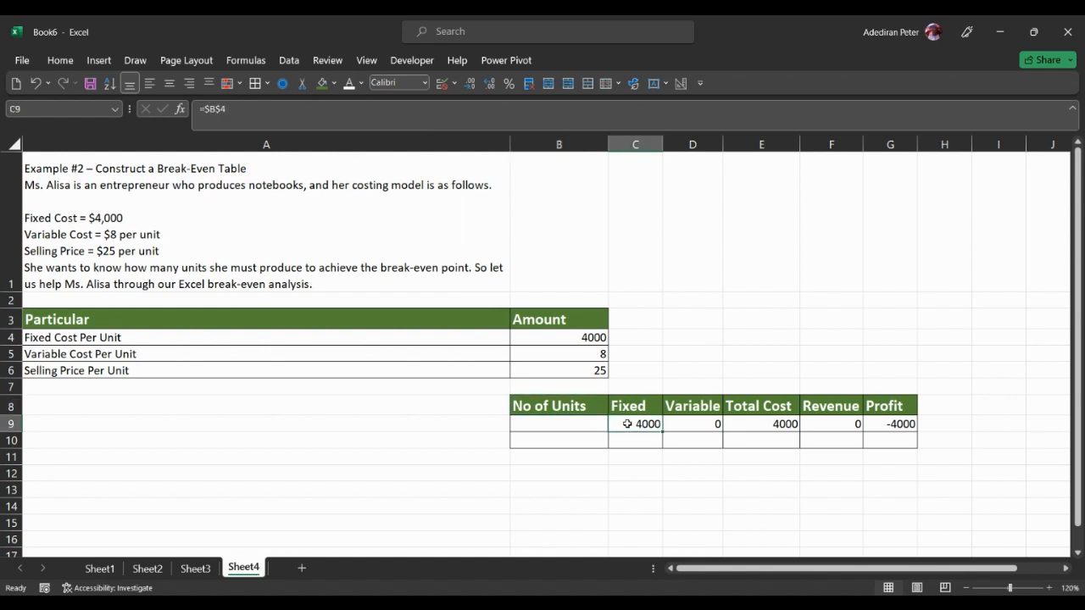
{"action": "left_click", "coordinate": [579, 401]}
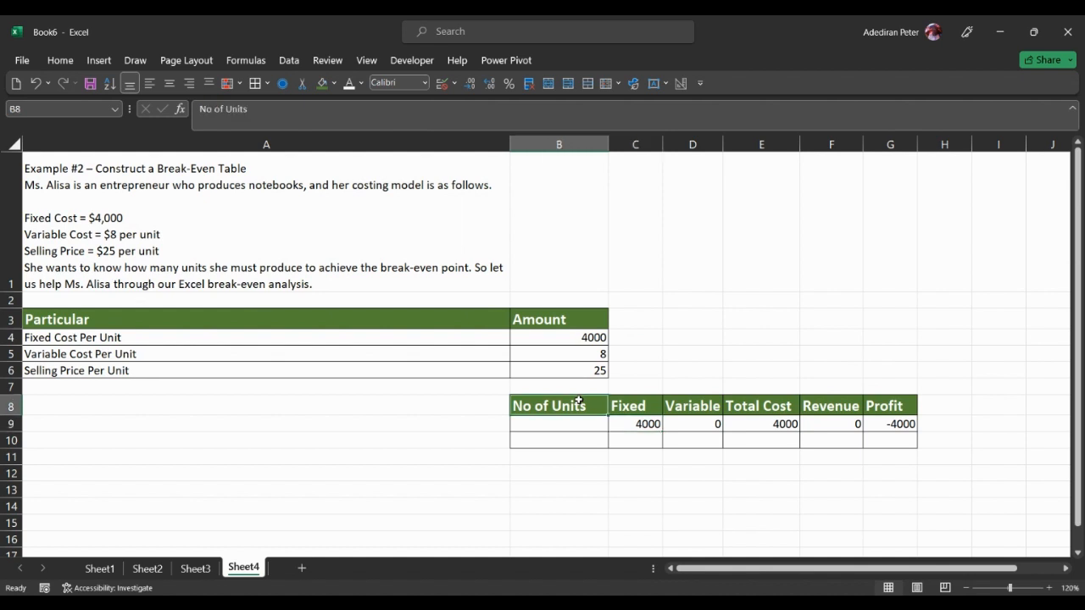
{"action": "left_click", "coordinate": [628, 407]}
{"action": "left_click", "coordinate": [680, 410]}
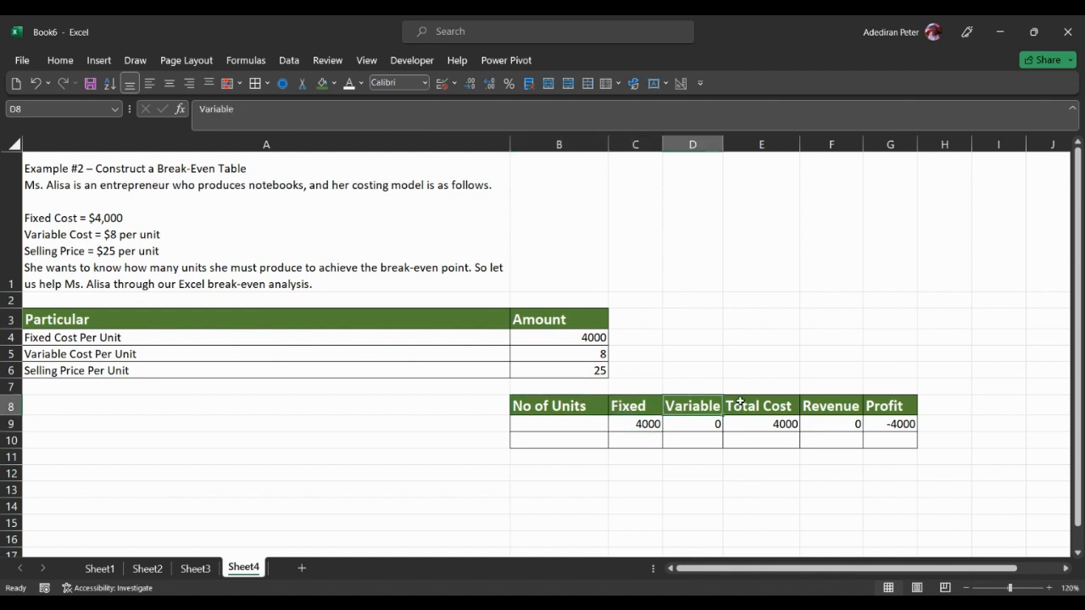
{"action": "left_click", "coordinate": [753, 406]}
{"action": "left_click", "coordinate": [823, 405]}
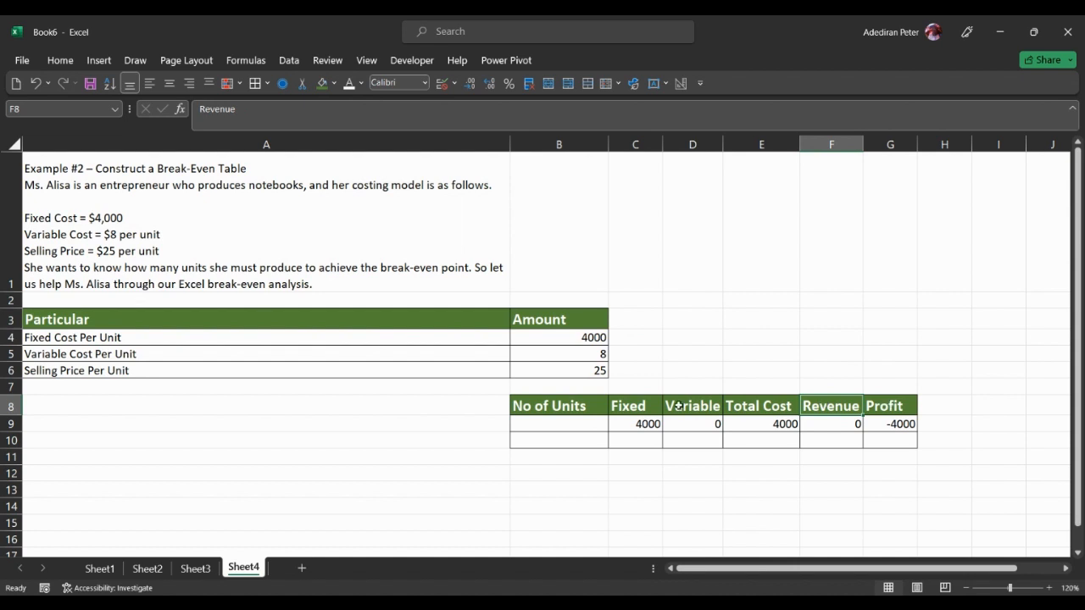
Step: Check the Fixed formula in C9, and re-enter it as =$B$4 with an absolute reference to the fixed cost
{"action": "double_click", "coordinate": [648, 418]}
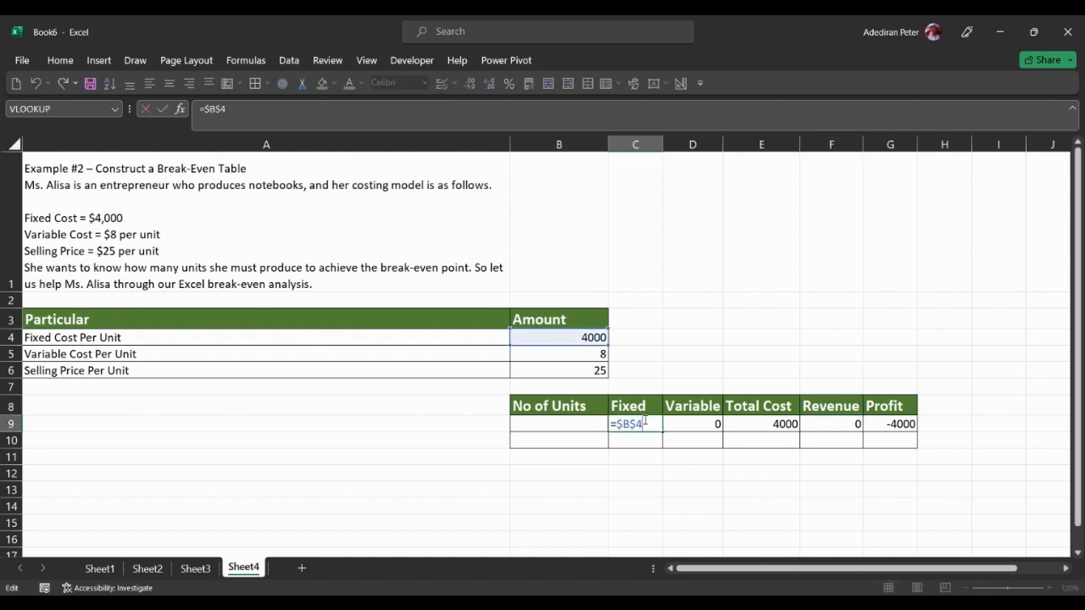
{"action": "key", "text": "Return"}
{"action": "left_click", "coordinate": [644, 420]}
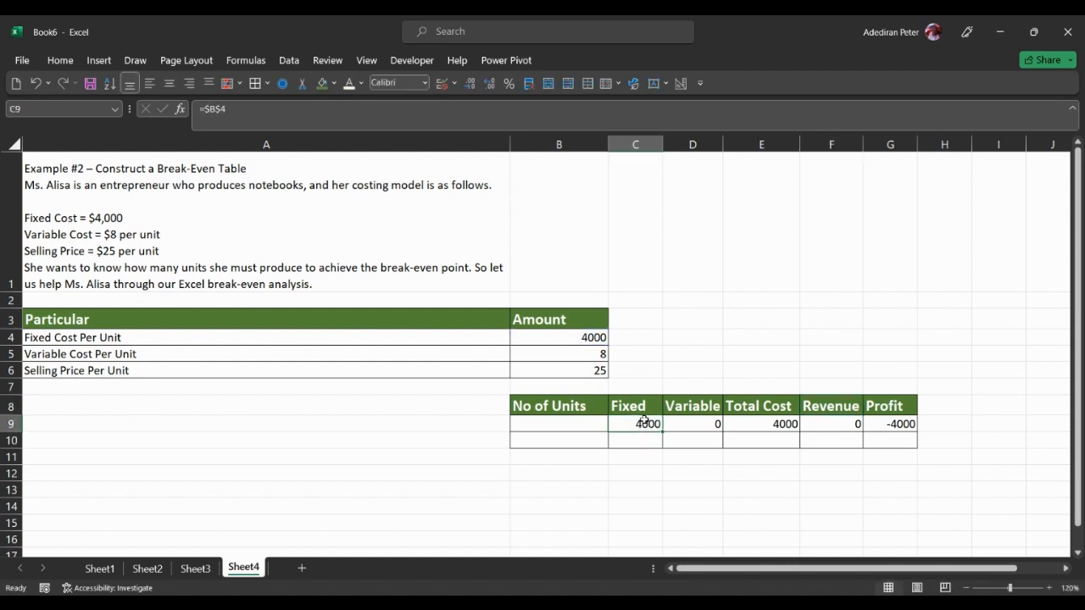
{"action": "type", "text": "="}
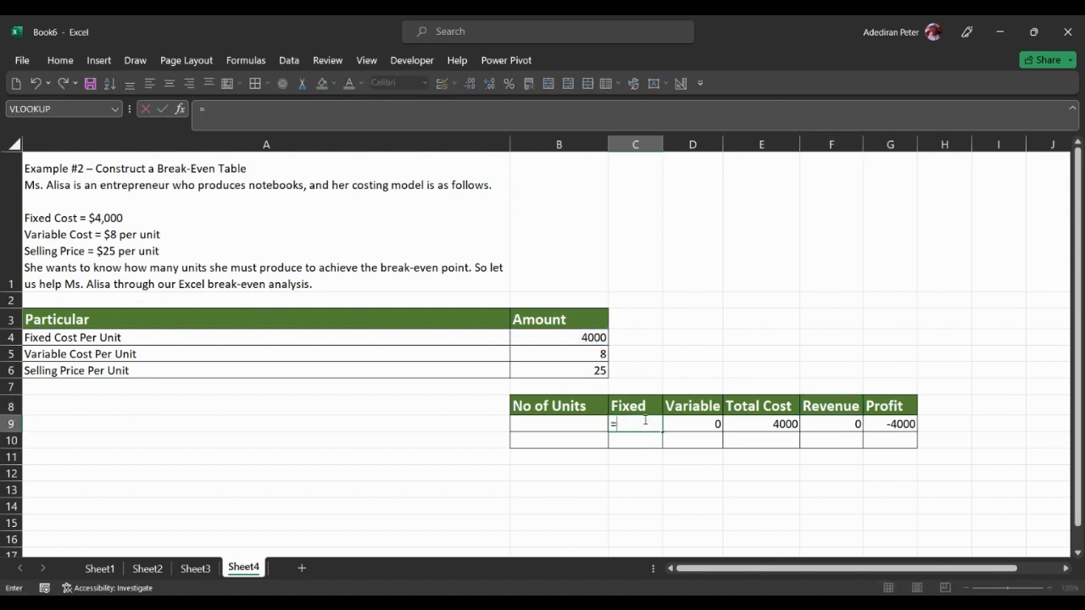
{"action": "left_click", "coordinate": [525, 337]}
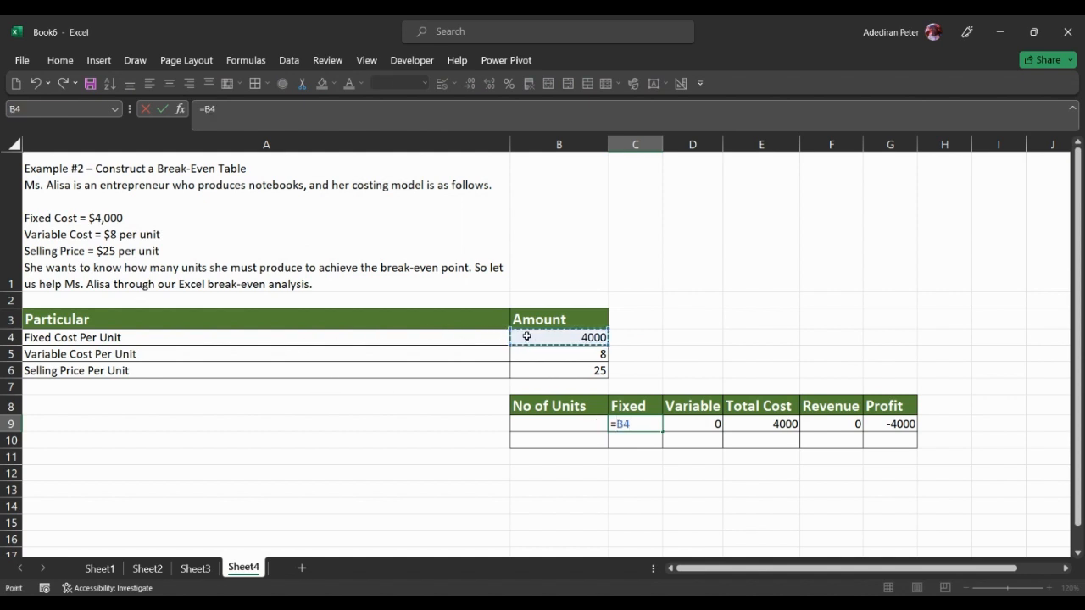
{"action": "key", "text": "F4"}
{"action": "key", "text": "Return"}
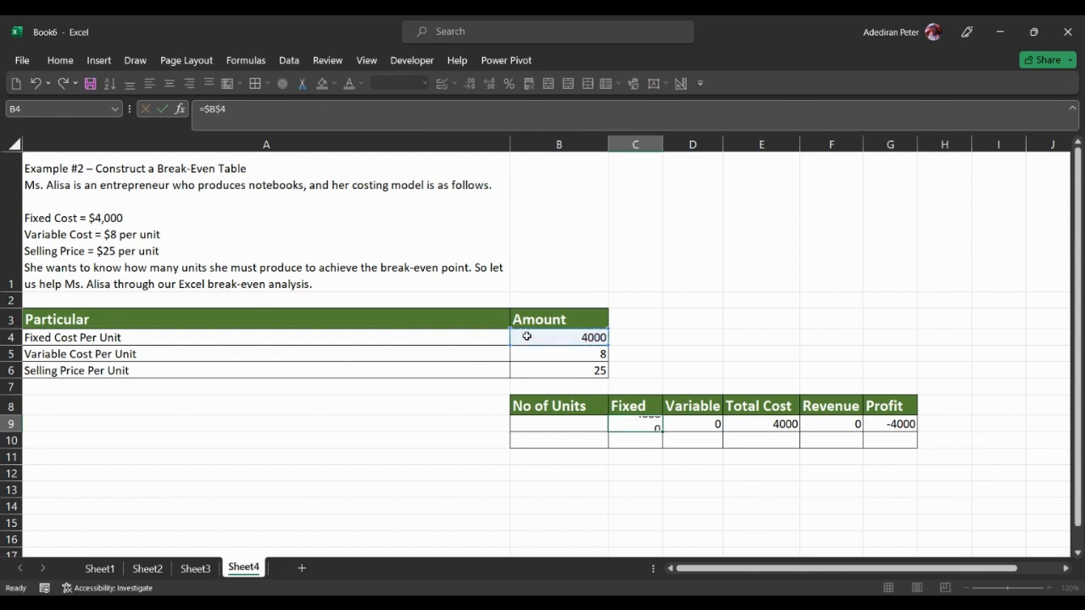
Step: Inspect which cells the Variable formula in D9 refers to
{"action": "left_click", "coordinate": [678, 419]}
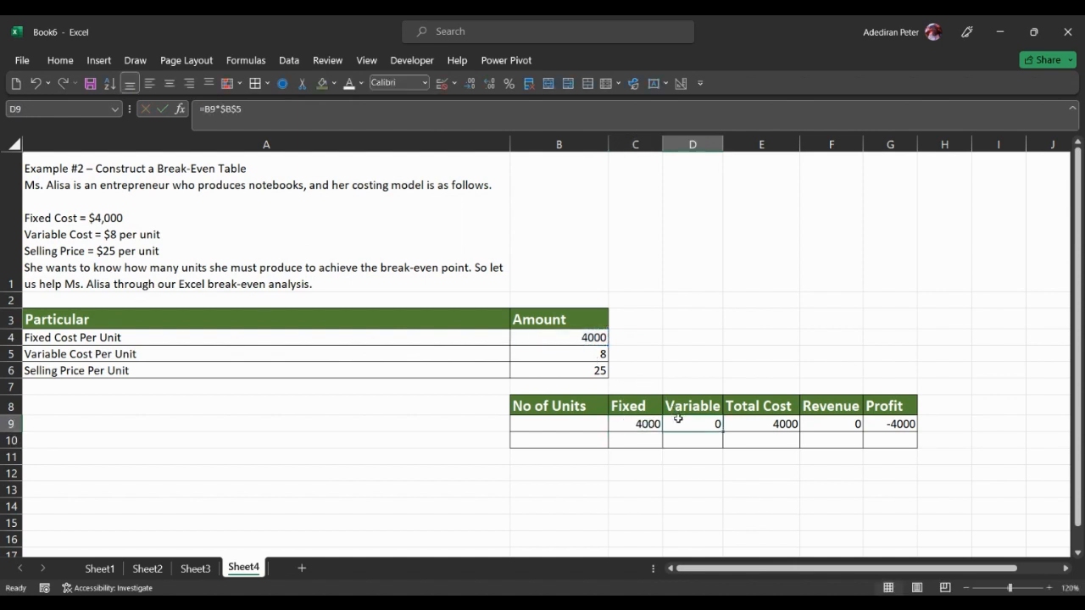
{"action": "double_click", "coordinate": [678, 418]}
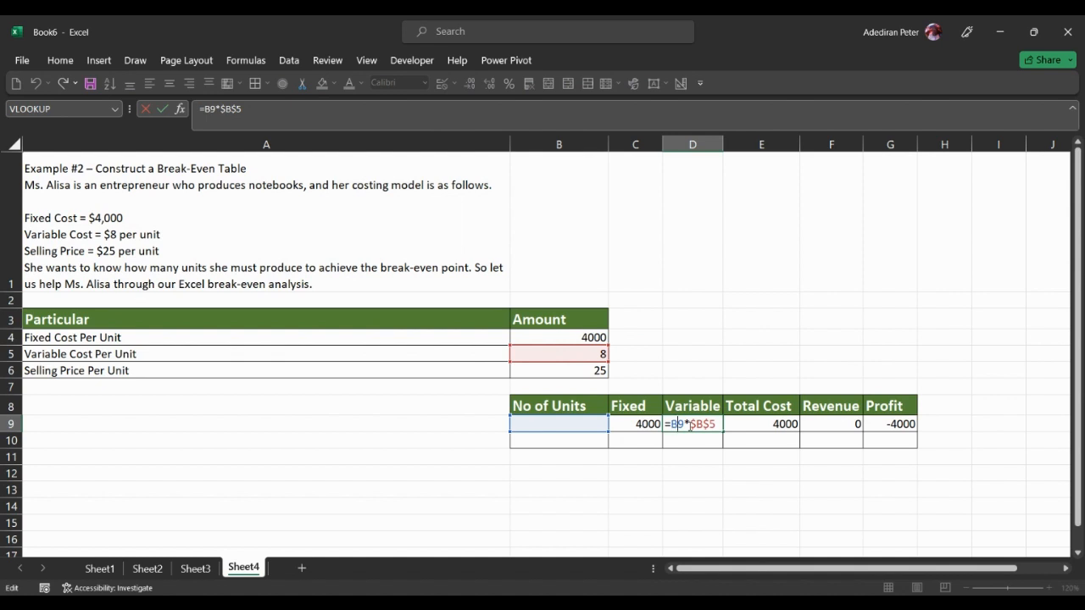
{"action": "key", "text": "Escape"}
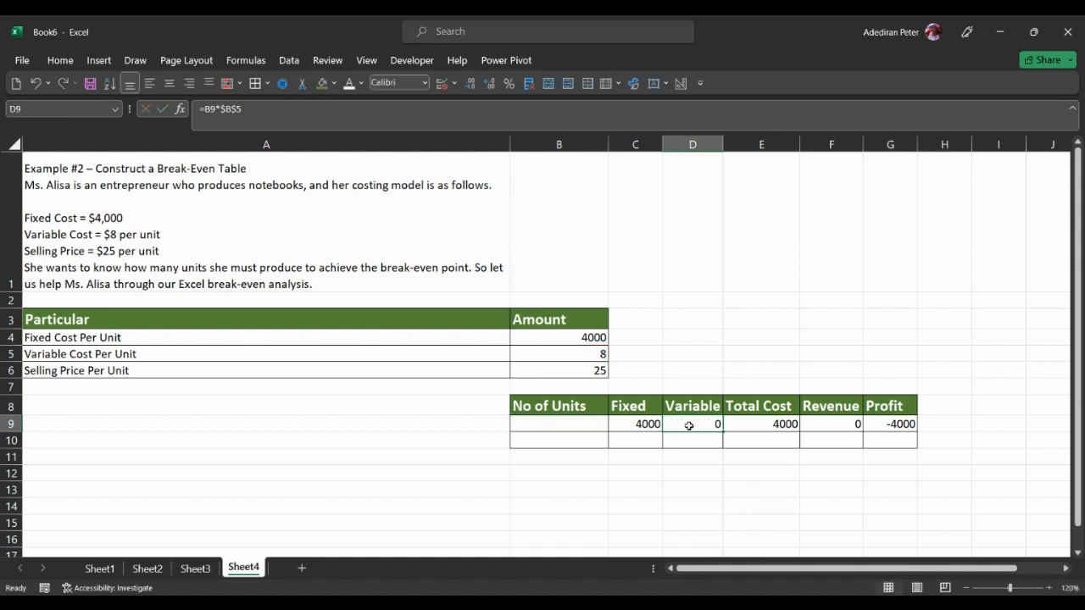
Step: Re-enter the Variable formula in D9 as =B9*$B$5, with an absolute reference to the variable cost per unit
{"action": "type", "text": "="}
{"action": "left_click", "coordinate": [577, 423]}
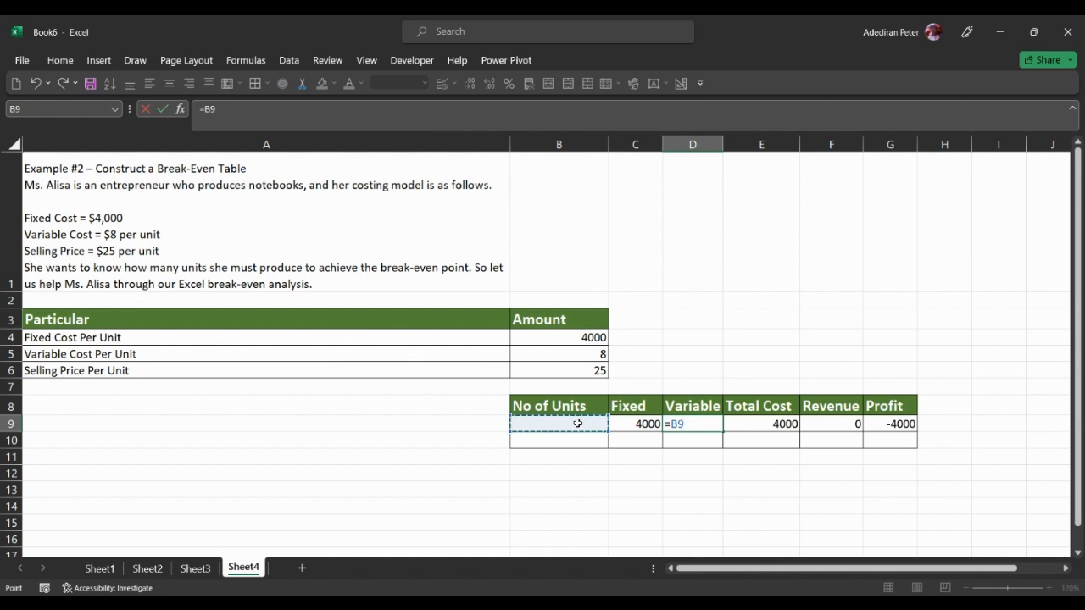
{"action": "type", "text": "*"}
{"action": "left_click", "coordinate": [568, 351]}
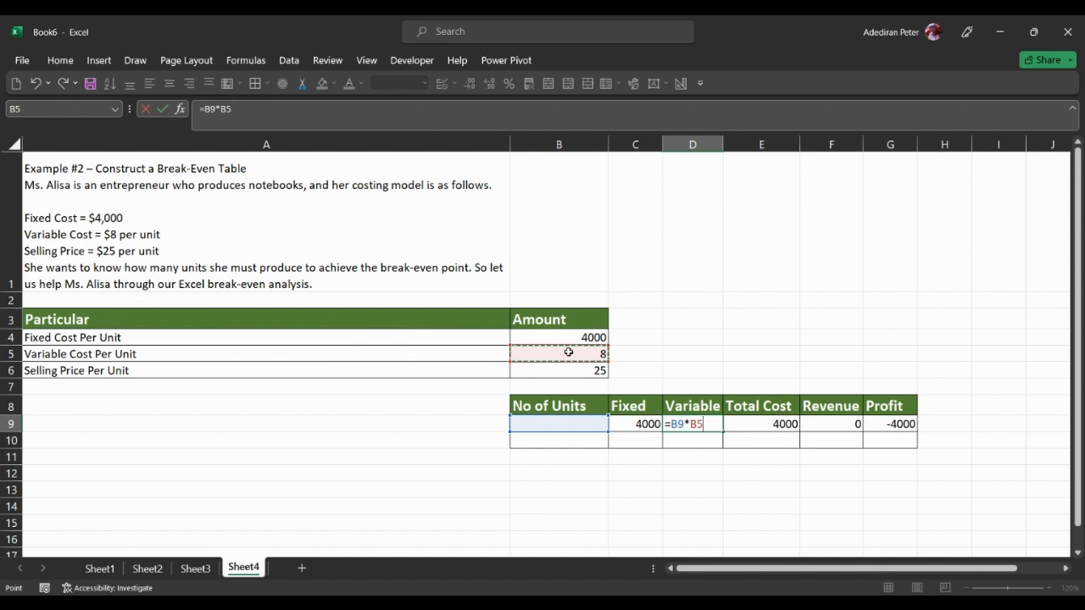
{"action": "key", "text": "F4"}
{"action": "key", "text": "Return"}
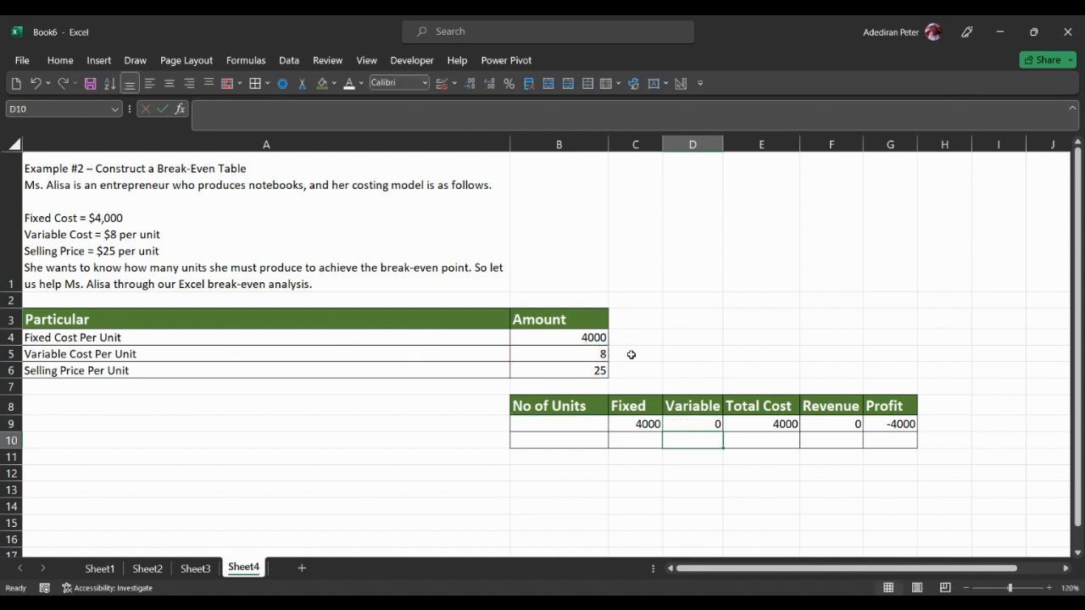
Step: Re-enter the Total Cost formula in E9 as =C9+D9, adding the fixed and variable costs
{"action": "left_click", "coordinate": [738, 429]}
{"action": "type", "text": "="}
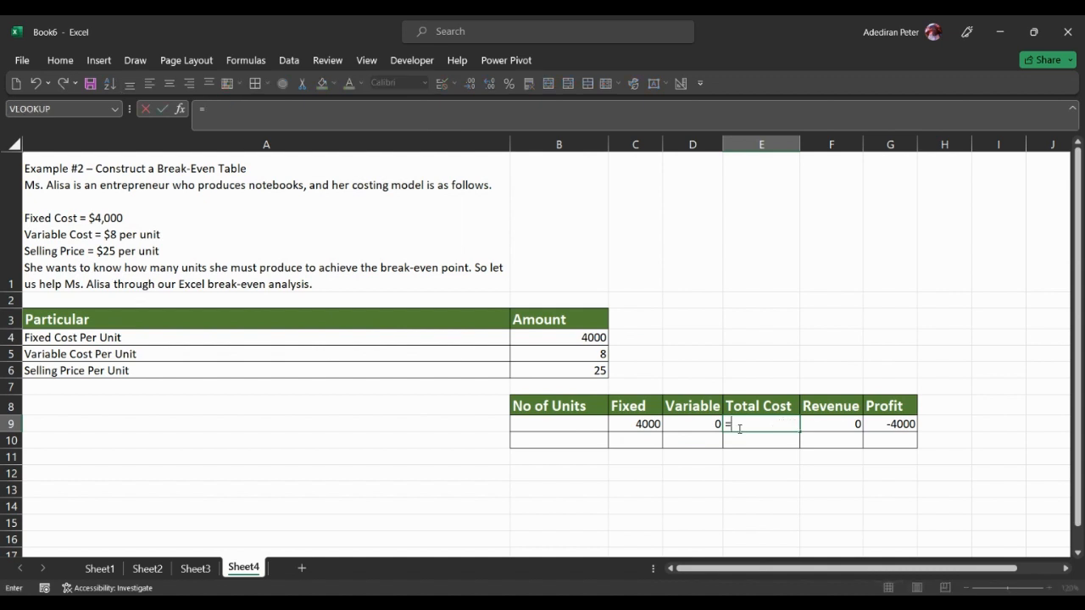
{"action": "key", "text": "Left"}
{"action": "key", "text": "Left"}
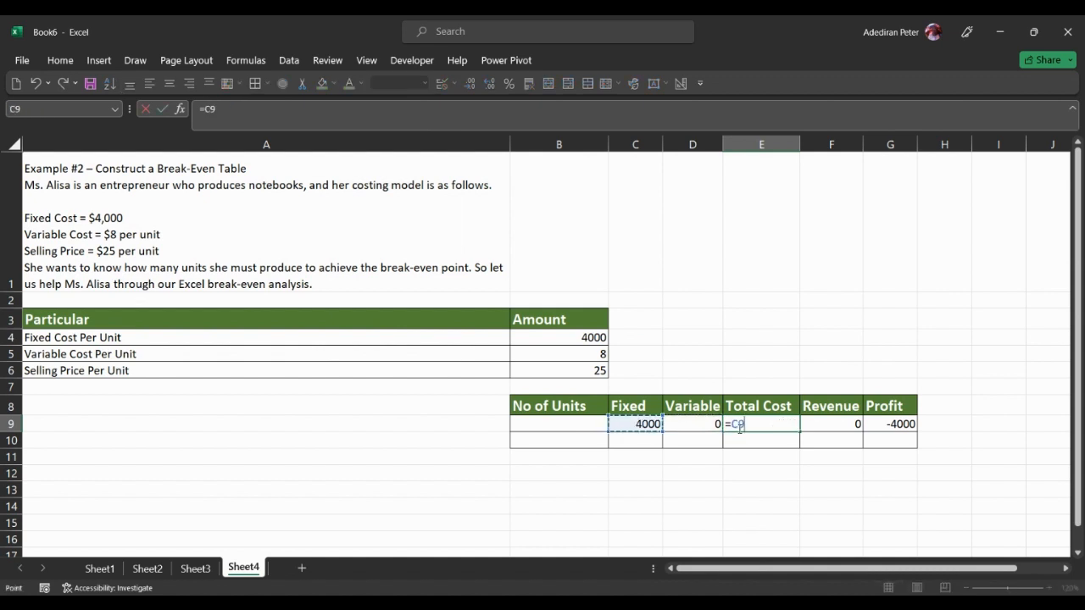
{"action": "type", "text": "+"}
{"action": "left_click", "coordinate": [697, 427]}
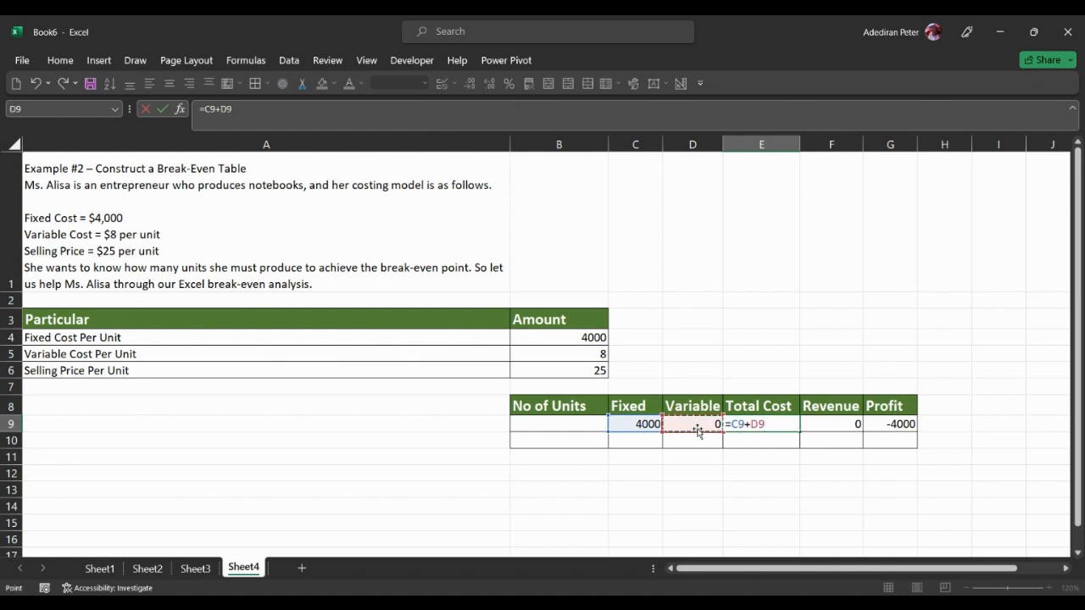
{"action": "key", "text": "Return"}
{"action": "key", "text": "Up"}
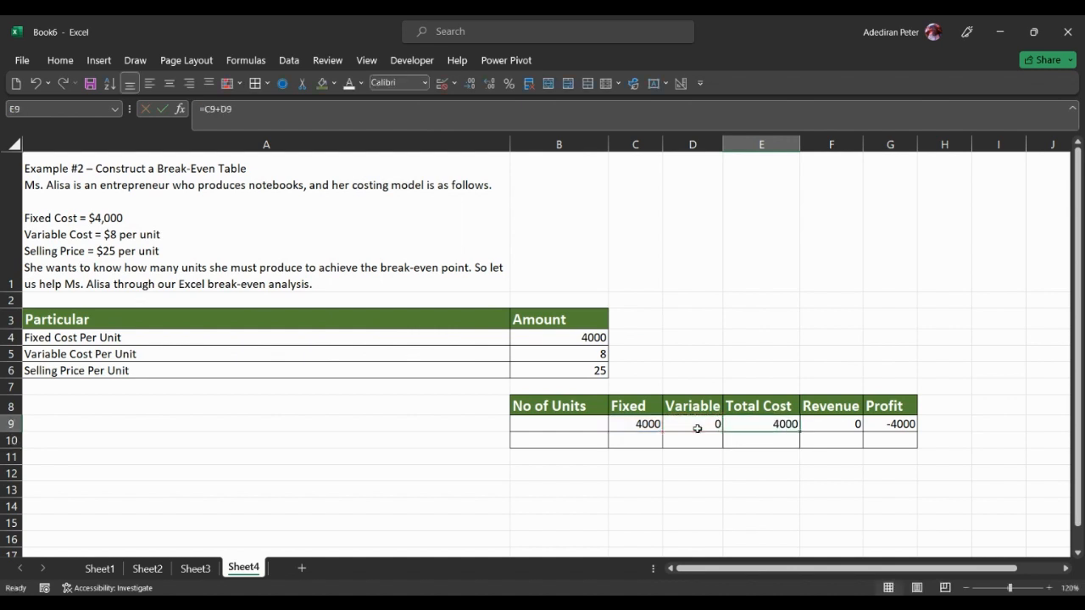
Step: Check the Revenue formula in F9, and re-enter it as =B9*$B$6 with an absolute reference to the selling price
{"action": "key", "text": "Right"}
{"action": "double_click", "coordinate": [831, 424]}
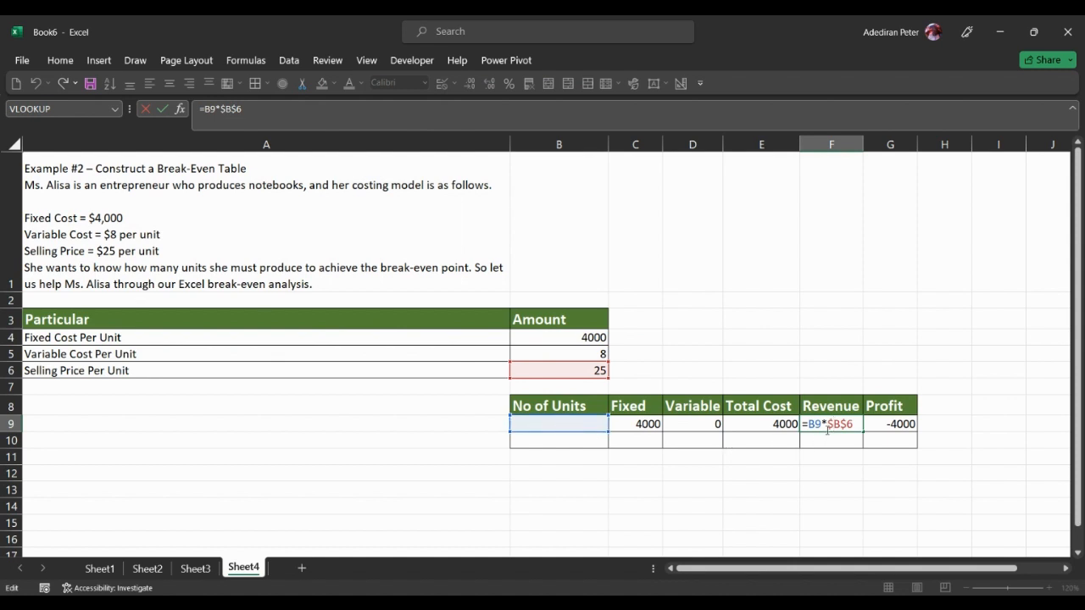
{"action": "key", "text": "ctrl+Return"}
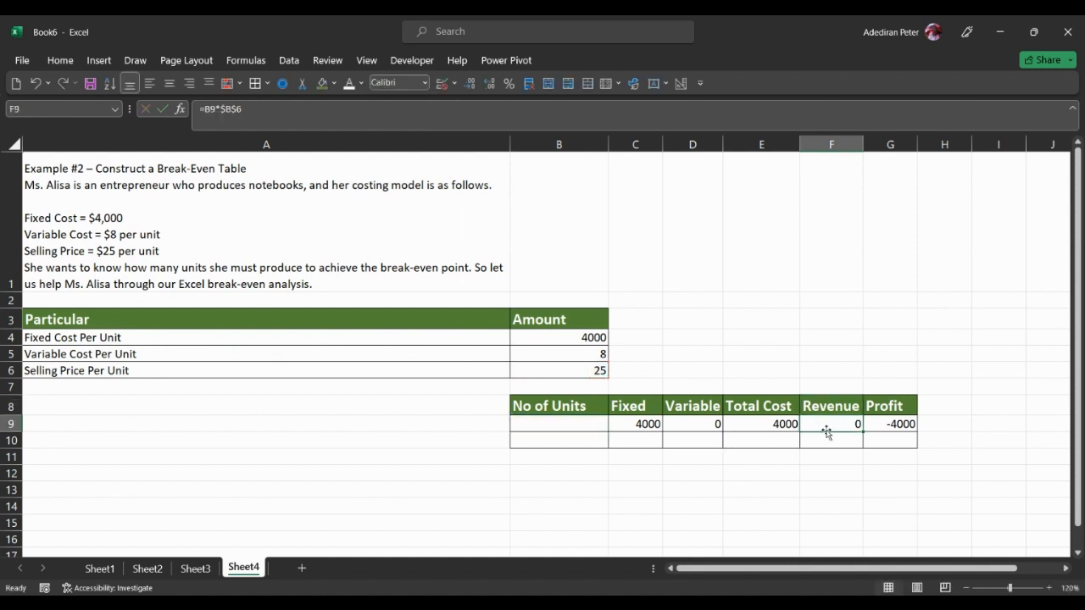
{"action": "type", "text": "="}
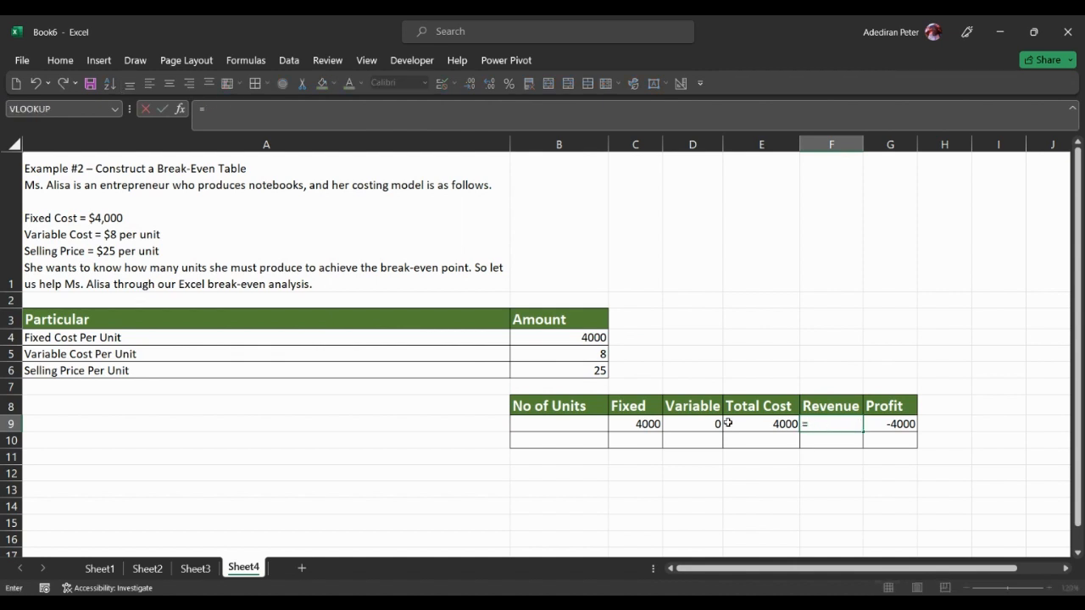
{"action": "left_click", "coordinate": [570, 425]}
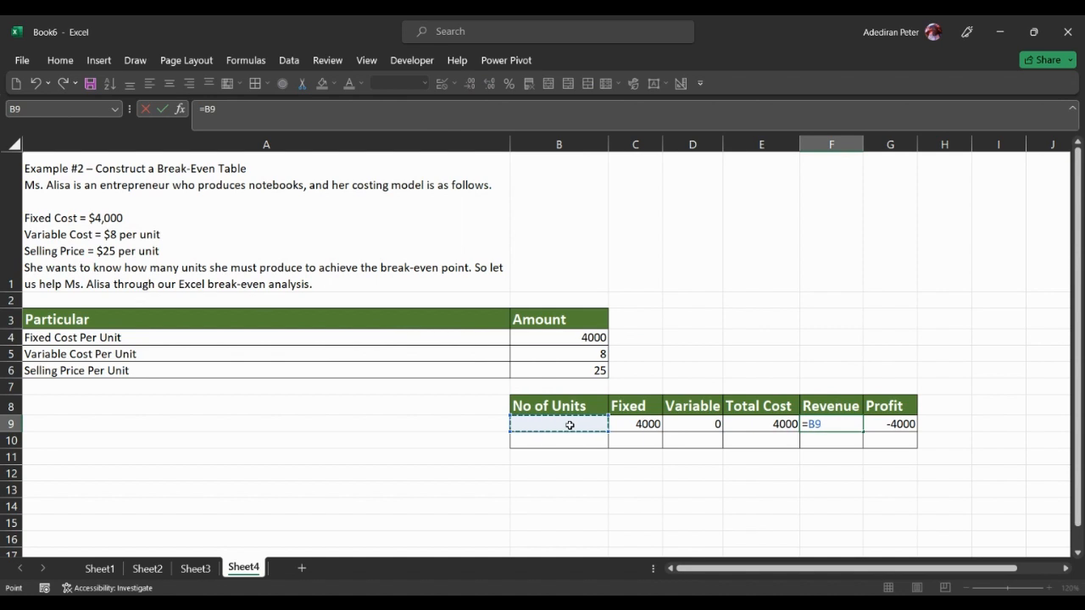
{"action": "type", "text": "*"}
{"action": "left_click", "coordinate": [526, 369]}
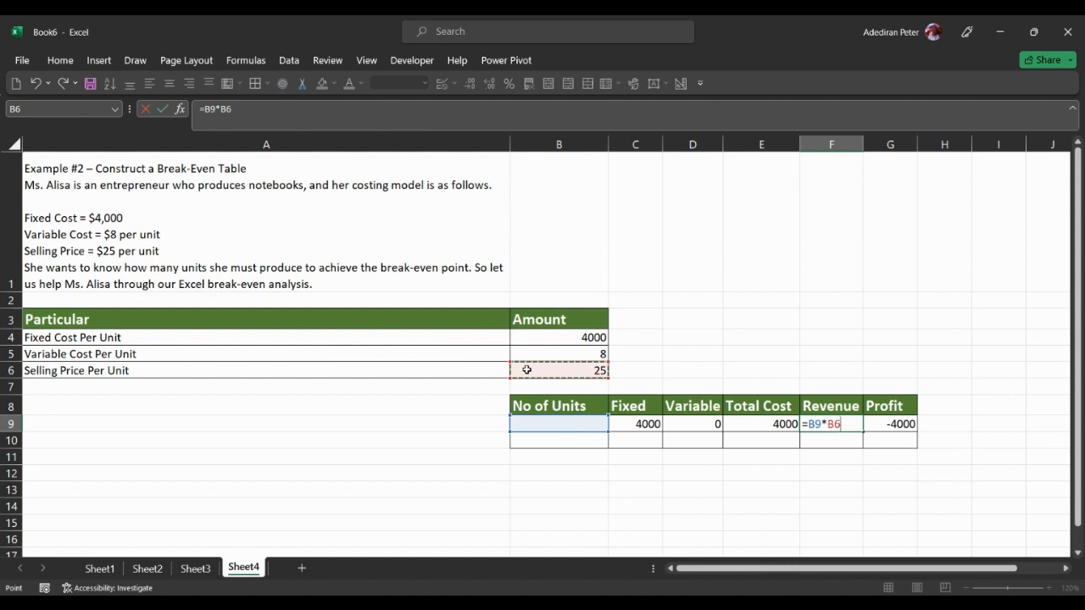
{"action": "key", "text": "F4"}
{"action": "key", "text": "ctrl+Return"}
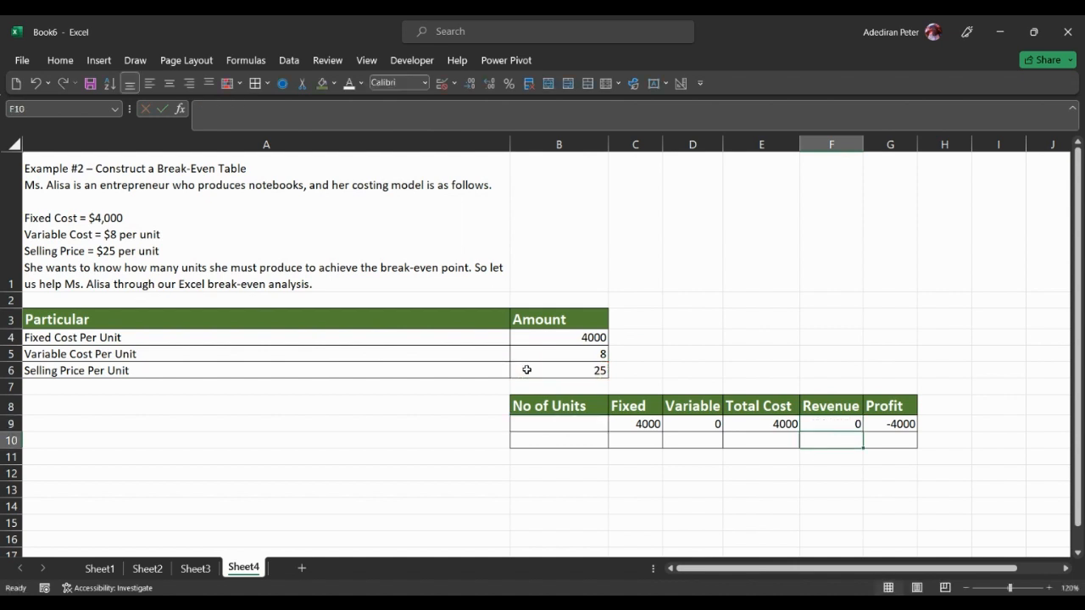
Step: Re-enter the Profit formula in G9 as =F9-E9, subtracting total cost from revenue
{"action": "key", "text": "Right"}
{"action": "type", "text": "="}
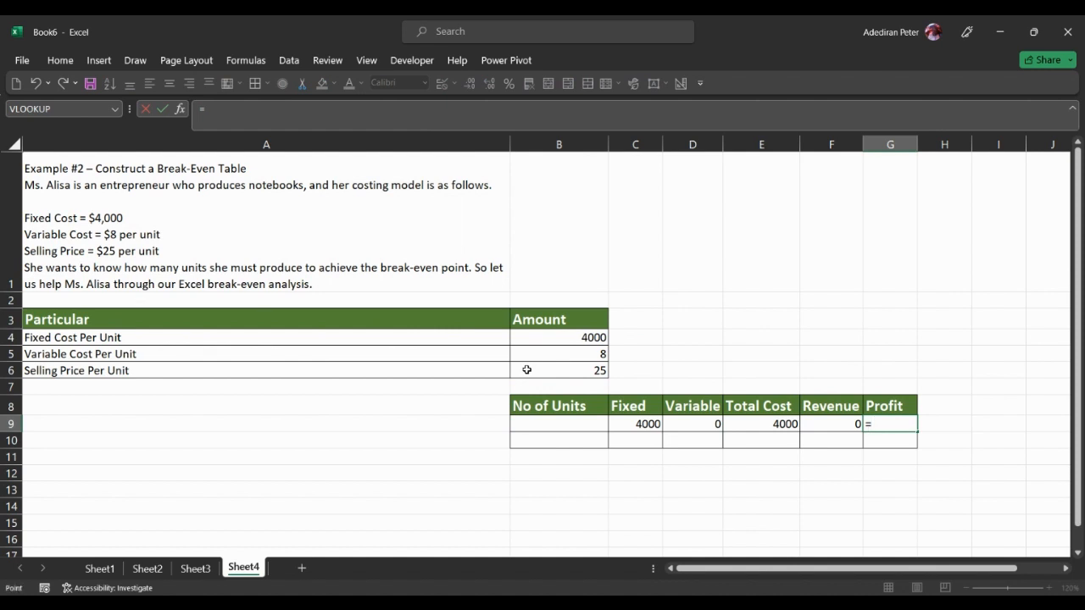
{"action": "key", "text": "Left"}
{"action": "type", "text": "-"}
{"action": "key", "text": "Left"}
{"action": "key", "text": "Left"}
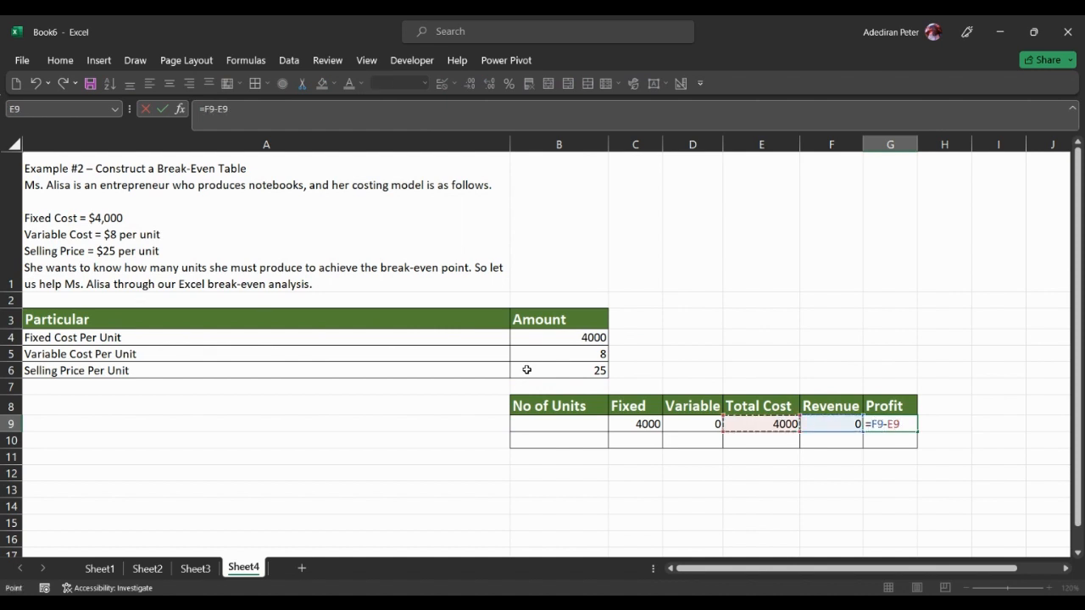
{"action": "key", "text": "Return"}
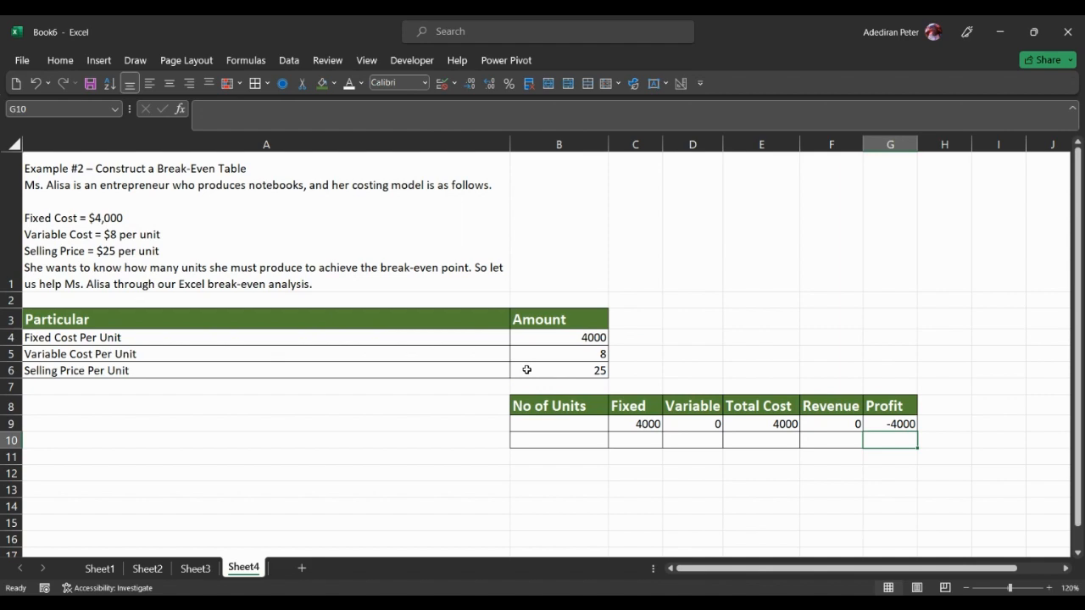
Step: Fill the break-even table's first data row, B9:G9, down through row 22
{"action": "scroll", "coordinate": [452, 412], "scroll_direction": "down", "scroll_amount": 1}
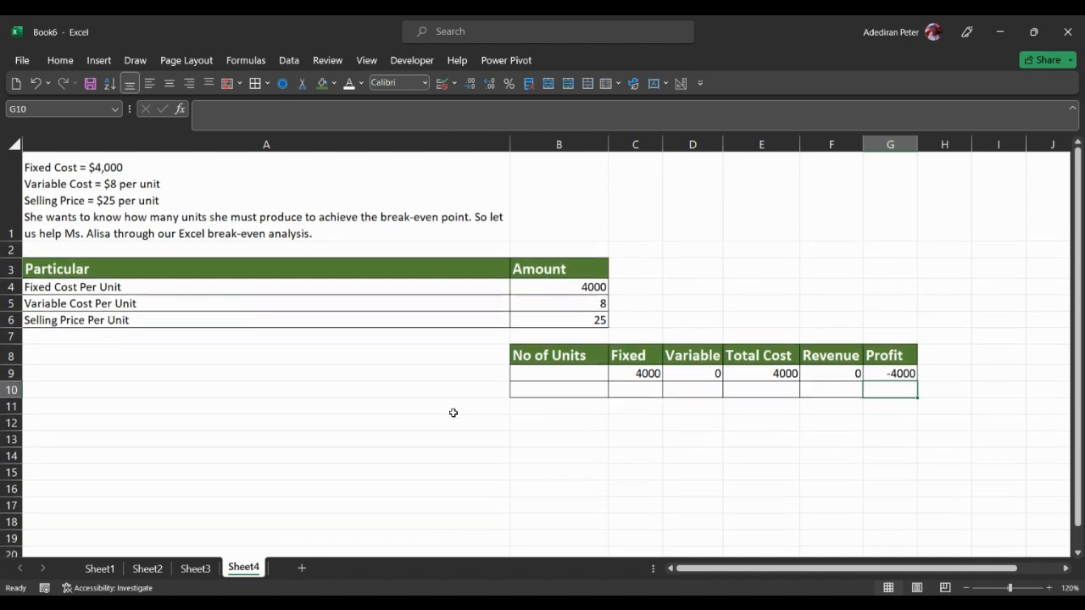
{"action": "scroll", "coordinate": [454, 413], "scroll_direction": "down", "scroll_amount": 1}
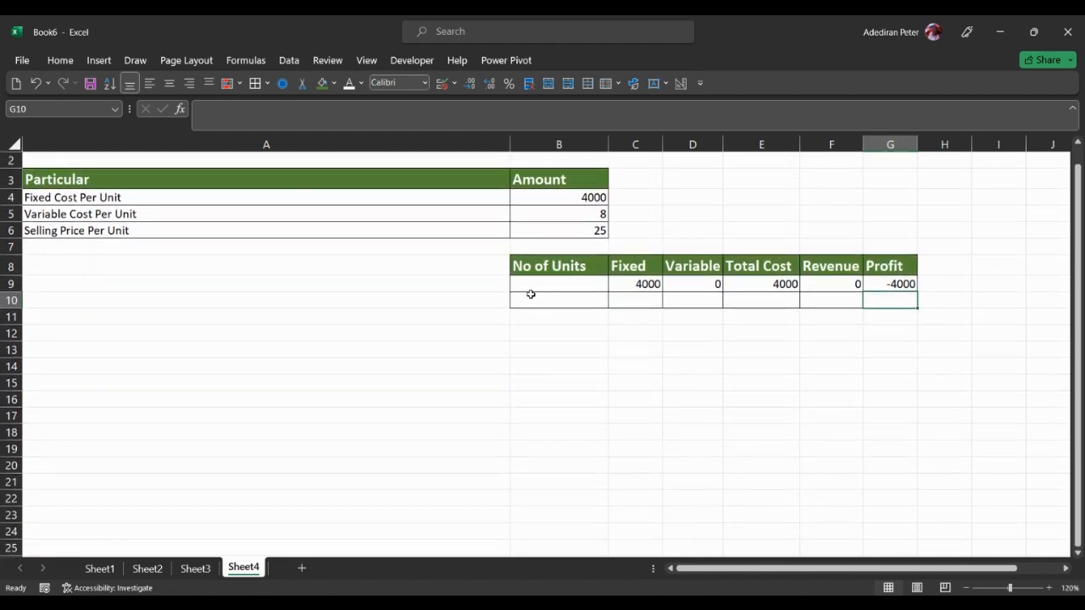
{"action": "left_click", "coordinate": [575, 283]}
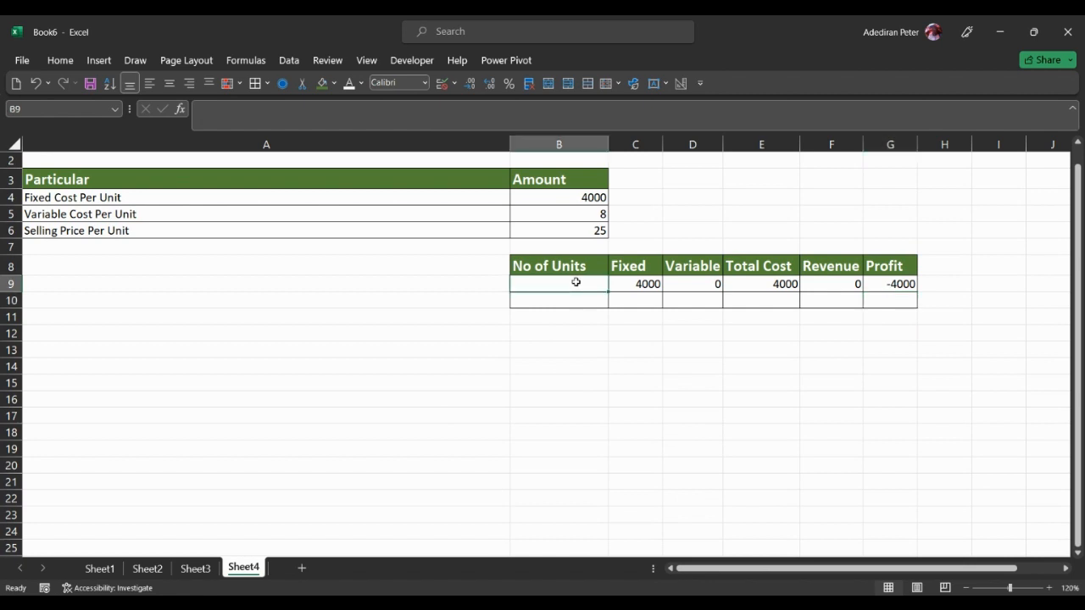
{"action": "key", "text": "shift+Right"}
{"action": "key", "text": "shift+Right"}
{"action": "key", "text": "shift+Right"}
{"action": "key", "text": "shift+Right"}
{"action": "key", "text": "shift+Right"}
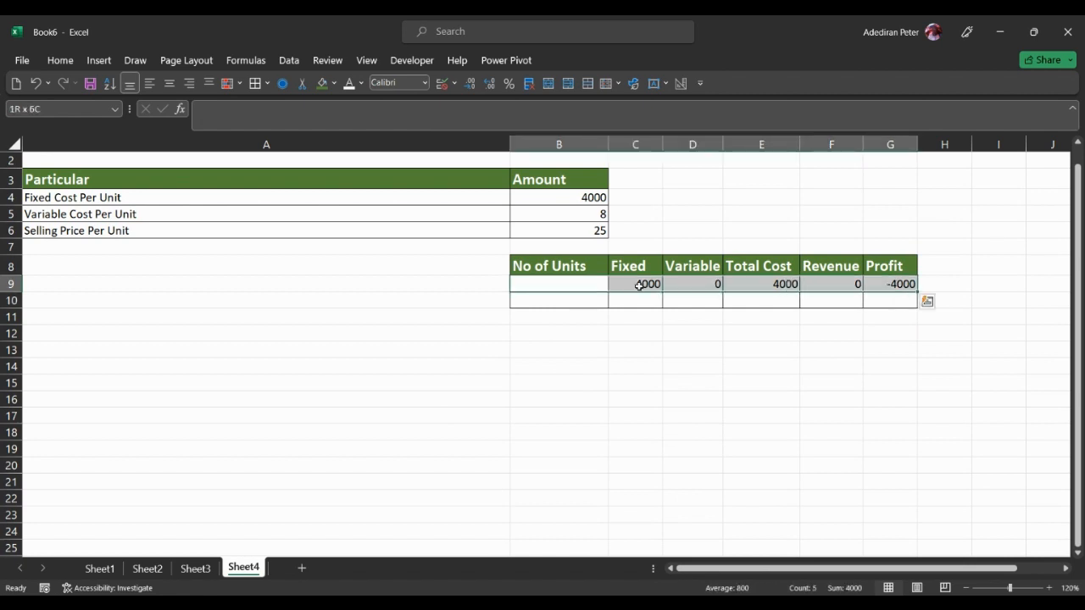
{"action": "left_click_drag", "start_coordinate": [917, 294], "coordinate": [896, 511]}
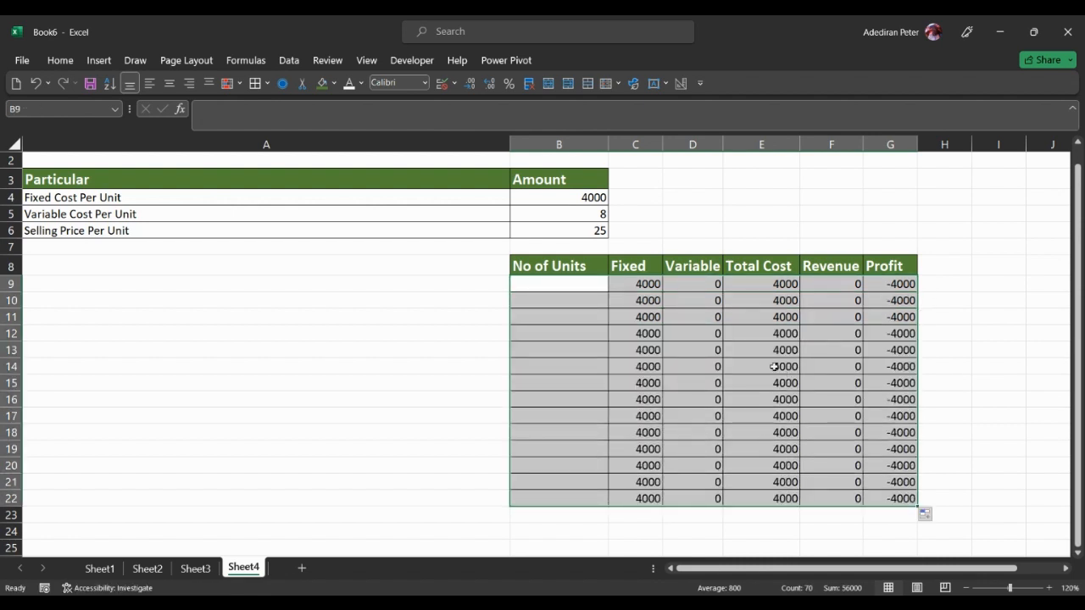
Step: Apply the comma number style to the filled table range B9:G22 and deselect it
{"action": "right_click", "coordinate": [649, 296]}
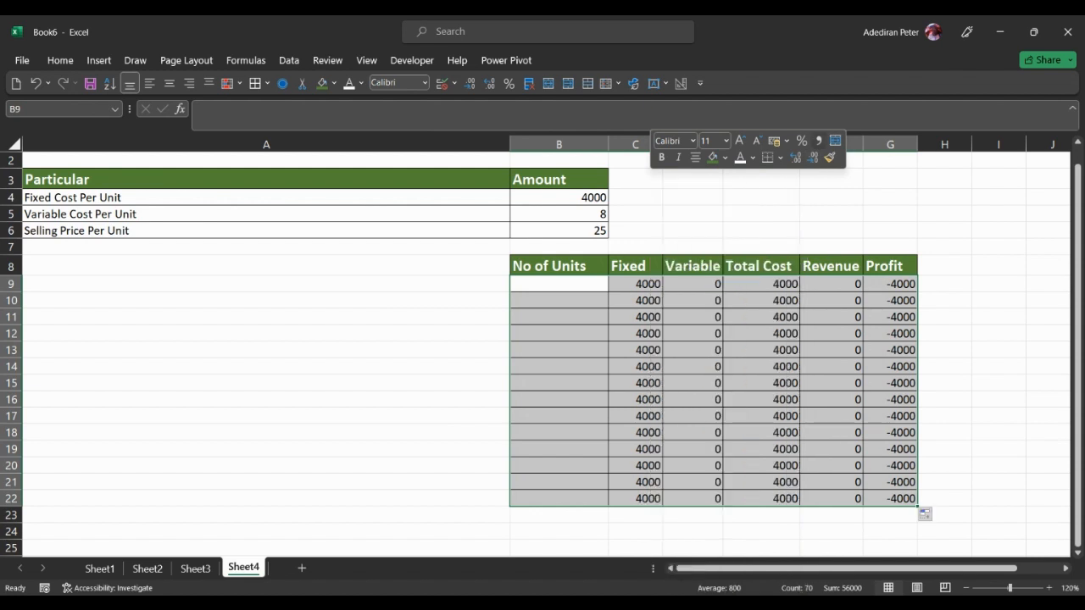
{"action": "left_click", "coordinate": [818, 140]}
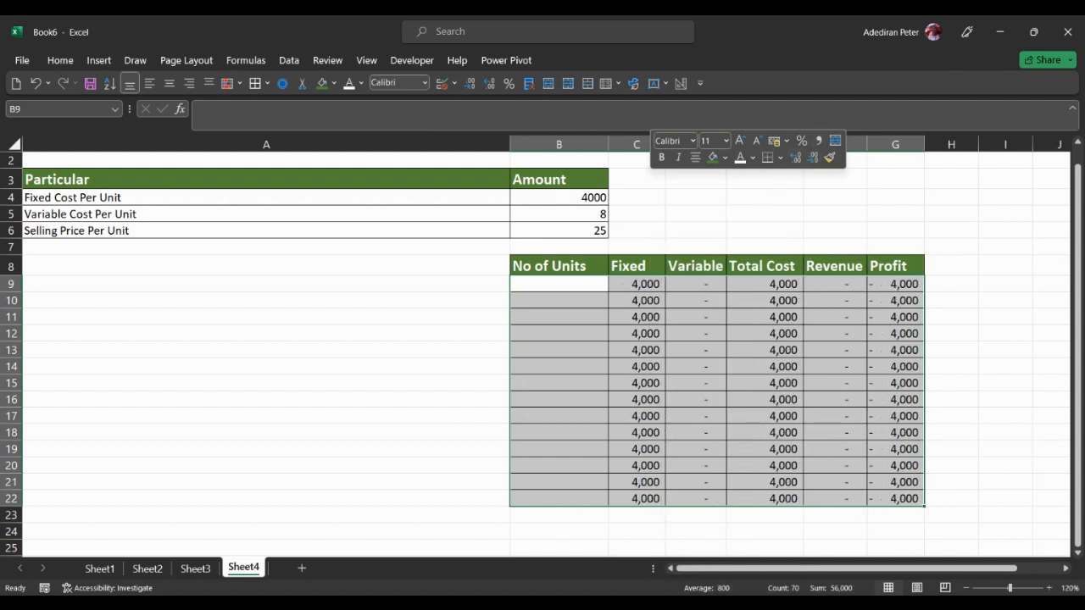
{"action": "left_click", "coordinate": [683, 347]}
{"action": "left_click", "coordinate": [749, 325]}
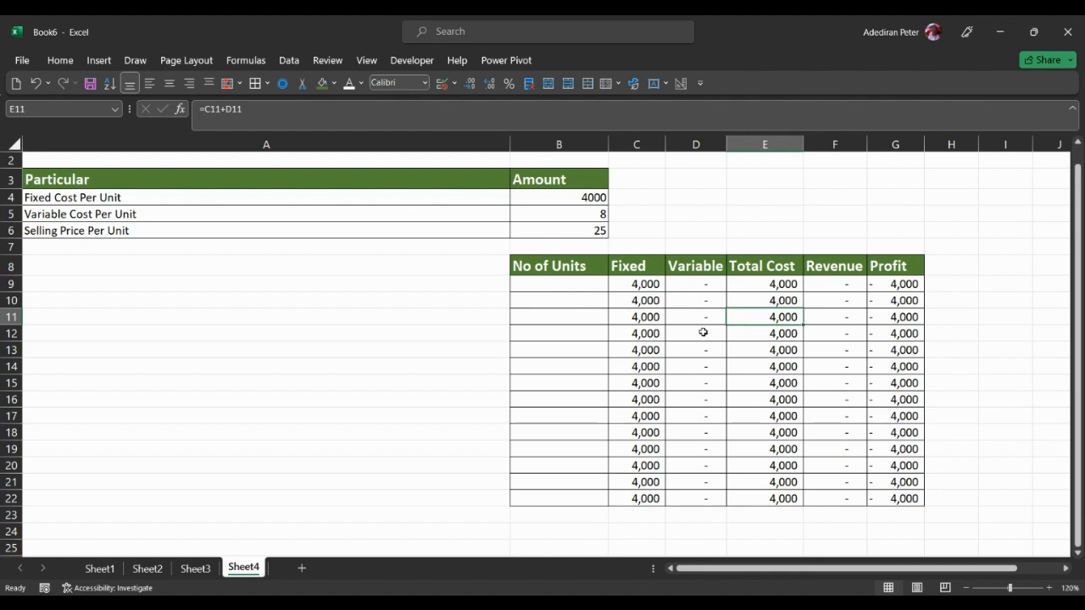
Step: Enter 100, 130, 160 and 180 as the No of Units values in B9:B12
{"action": "left_click", "coordinate": [563, 287]}
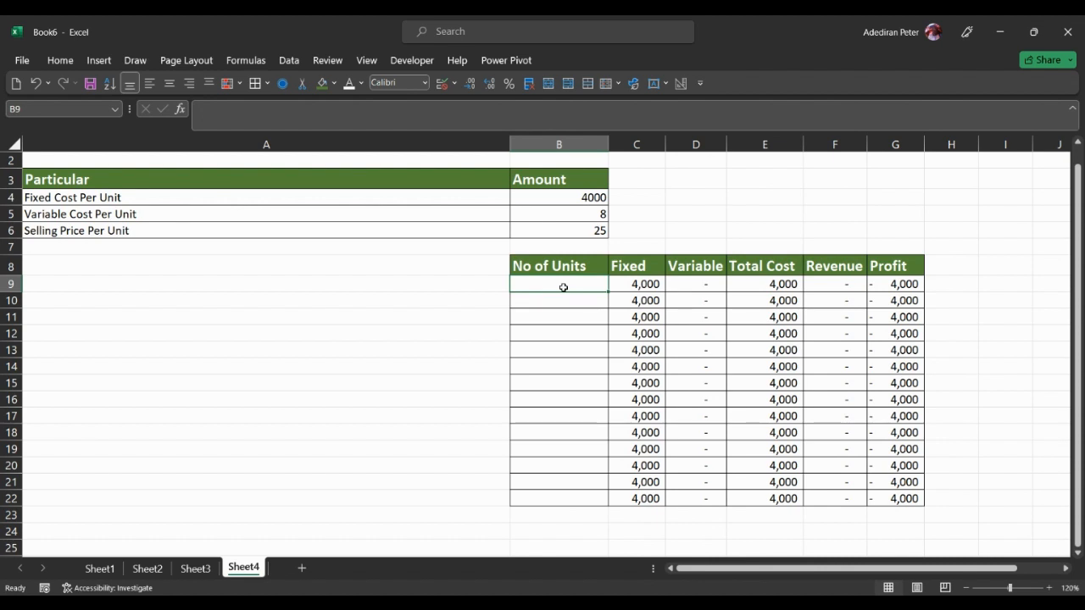
{"action": "type", "text": "100"}
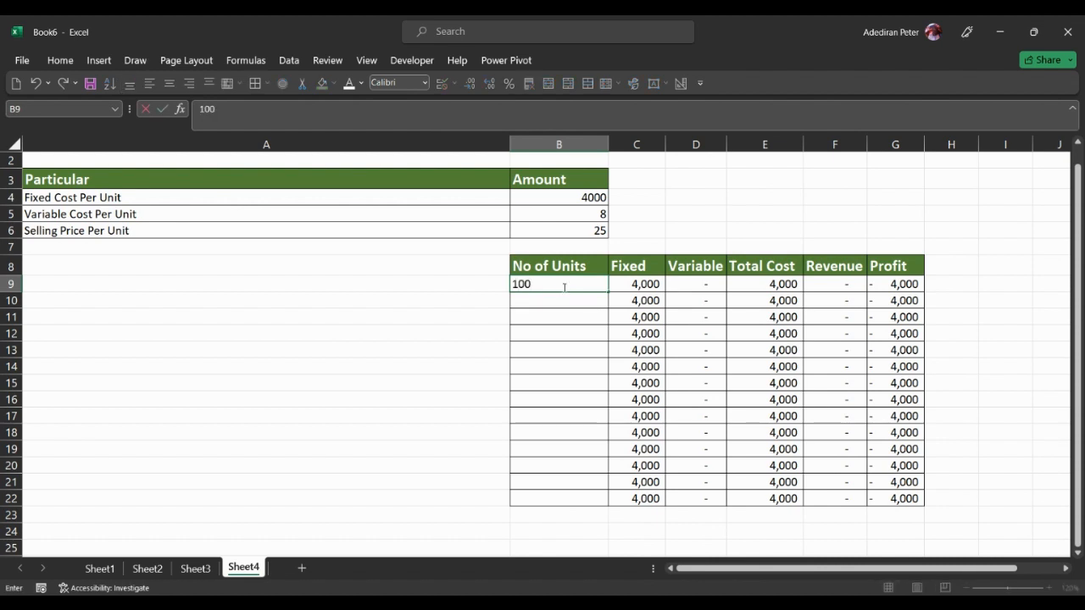
{"action": "key", "text": "Return"}
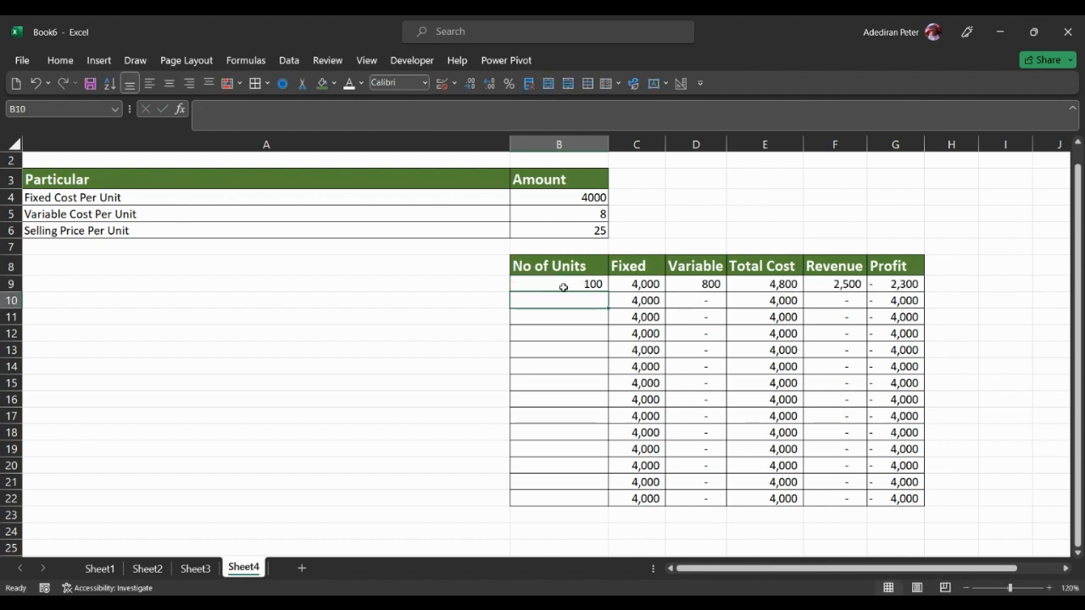
{"action": "type", "text": "130"}
{"action": "key", "text": "Return"}
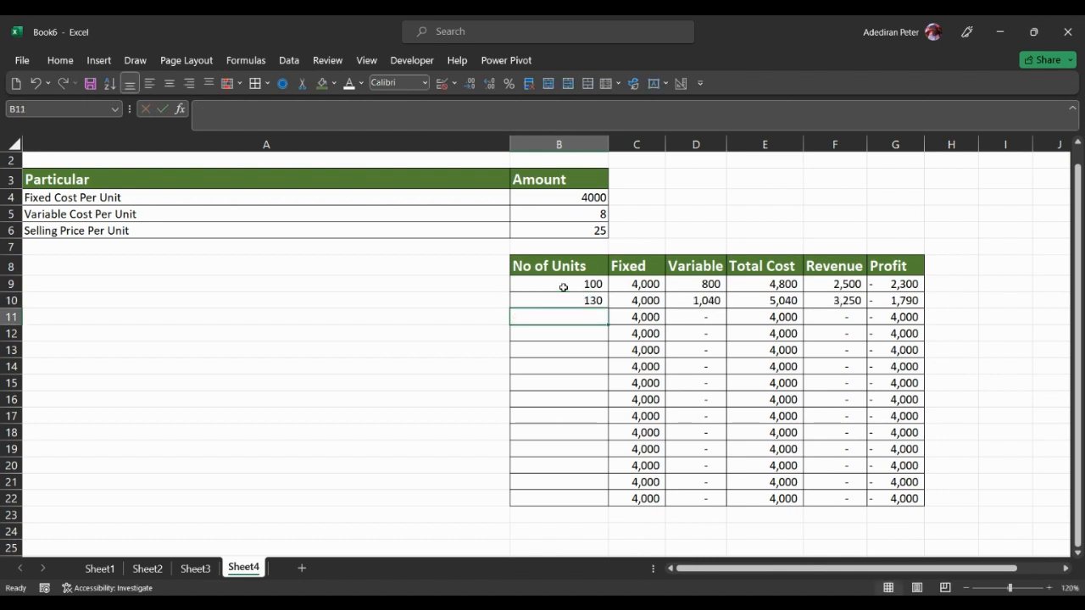
{"action": "type", "text": "160"}
{"action": "key", "text": "Return"}
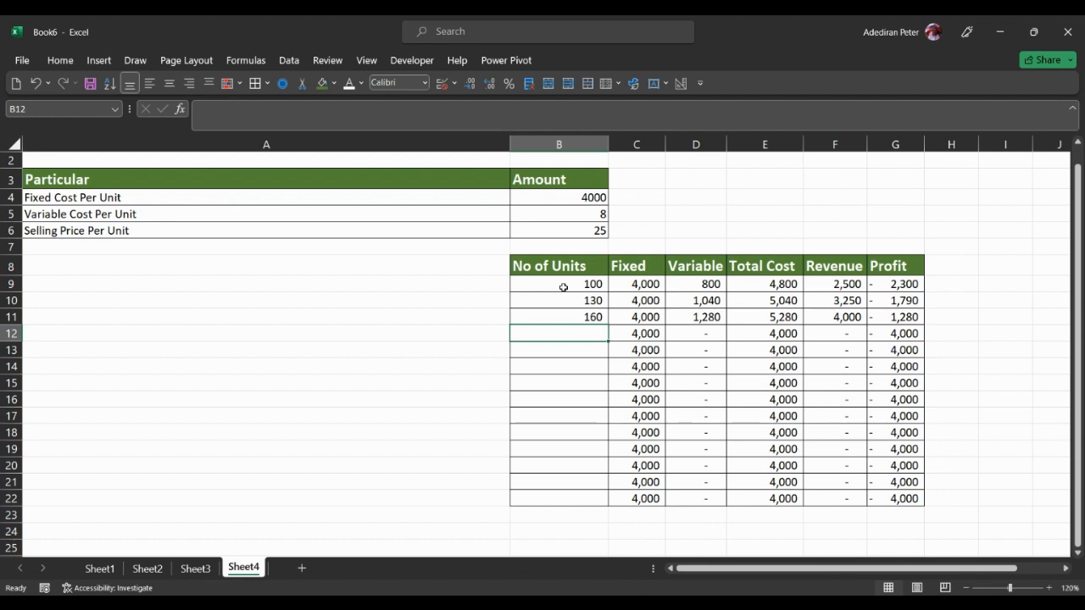
{"action": "type", "text": "180"}
{"action": "key", "text": "Return"}
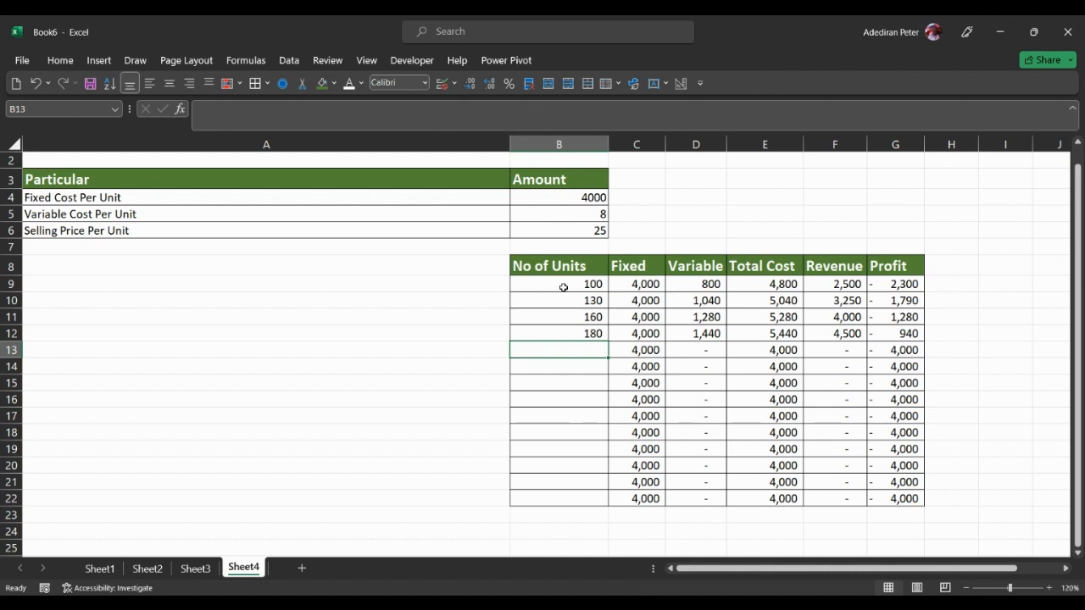
Step: Continue the No of Units column with 210, 230, 236 and 260 in B13:B16
{"action": "type", "text": "210"}
{"action": "key", "text": "Return"}
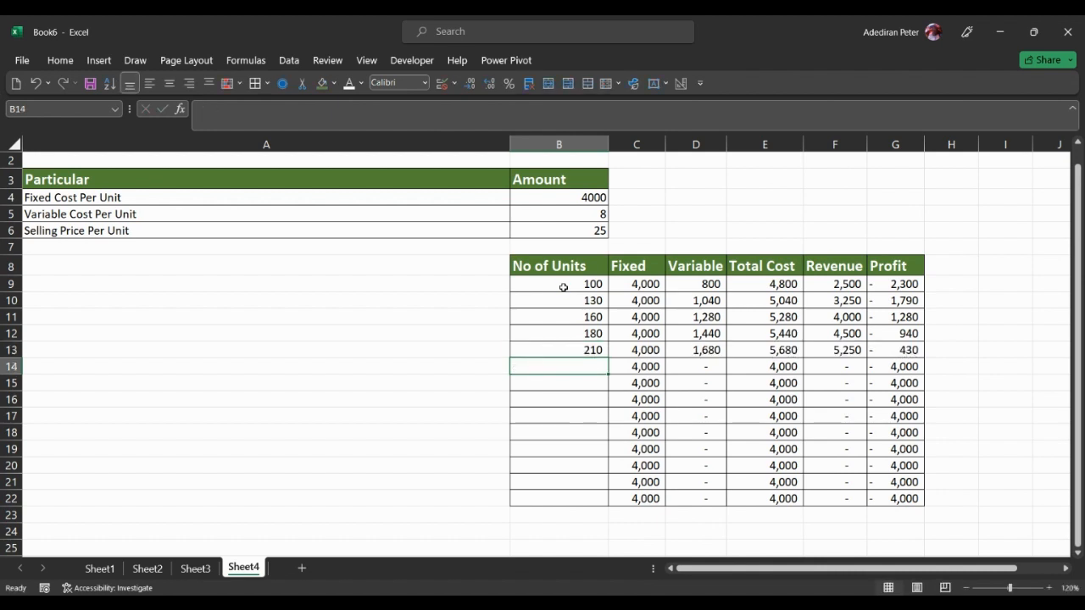
{"action": "type", "text": "230"}
{"action": "key", "text": "Return"}
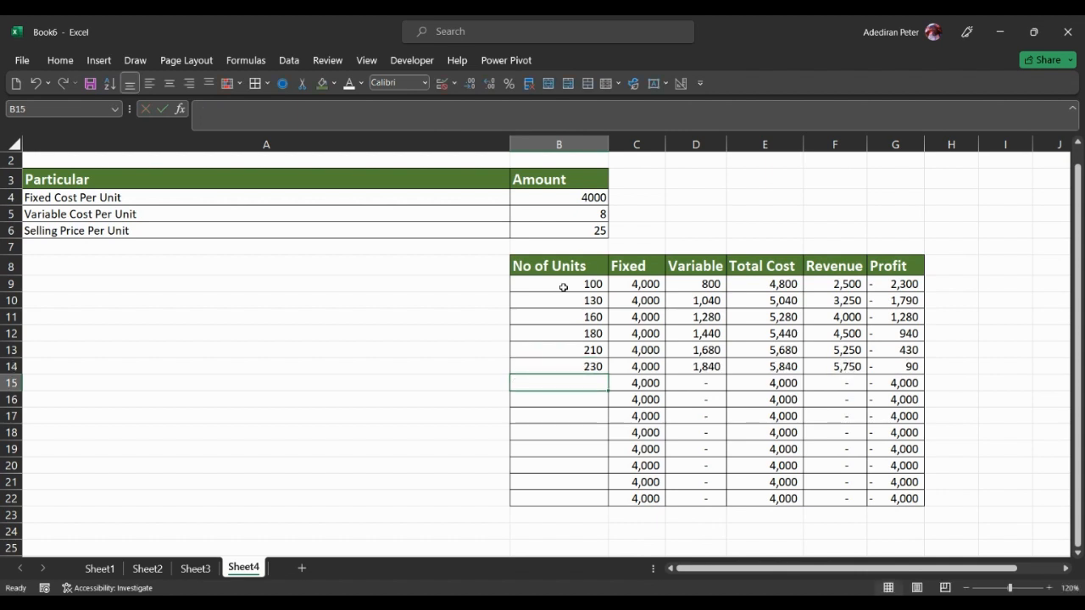
{"action": "type", "text": "236"}
{"action": "key", "text": "Return"}
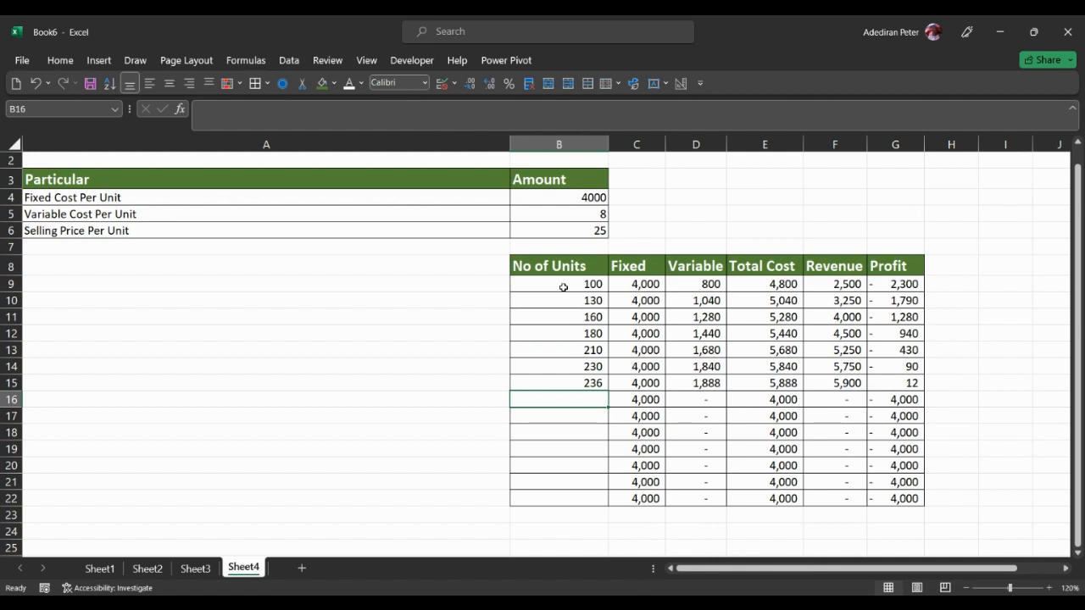
{"action": "type", "text": "260"}
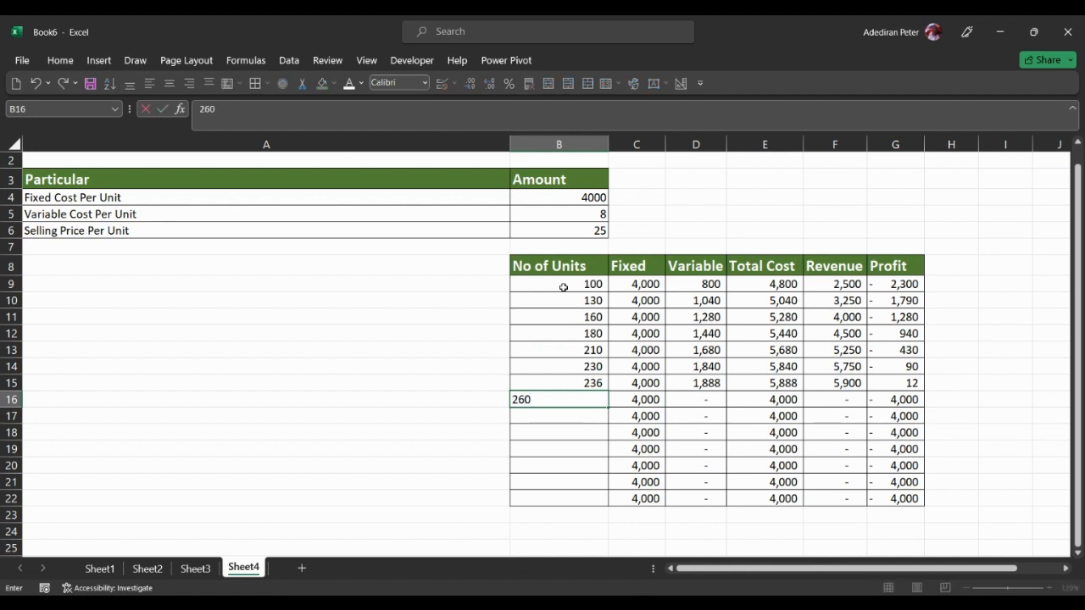
{"action": "key", "text": "Return"}
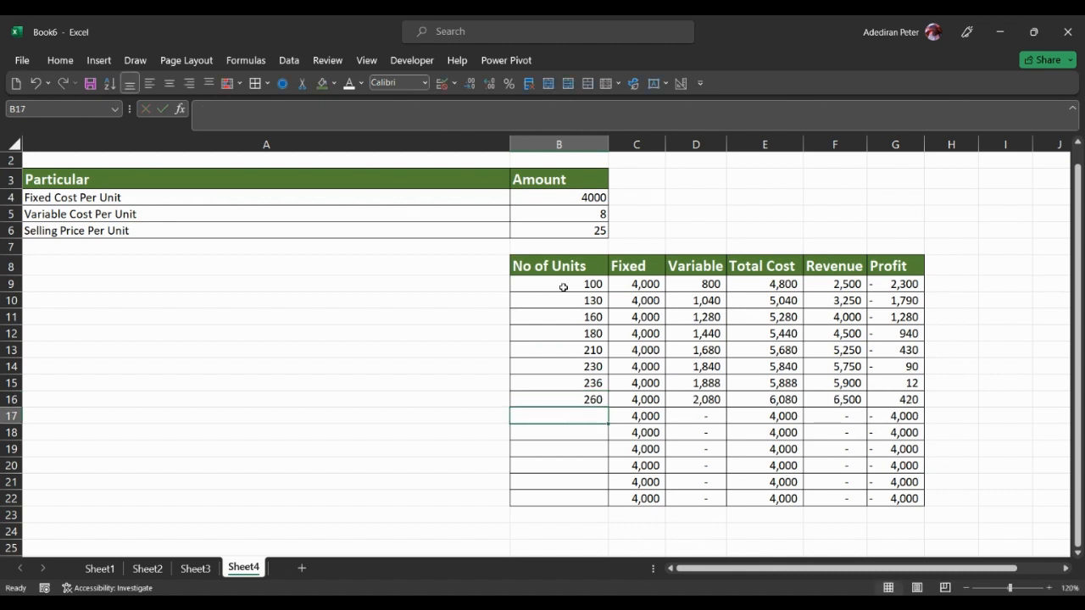
Step: Try 235 as the No of Units value in B15 to bring the profit closer to zero
{"action": "key", "text": "Up"}
{"action": "key", "text": "Up"}
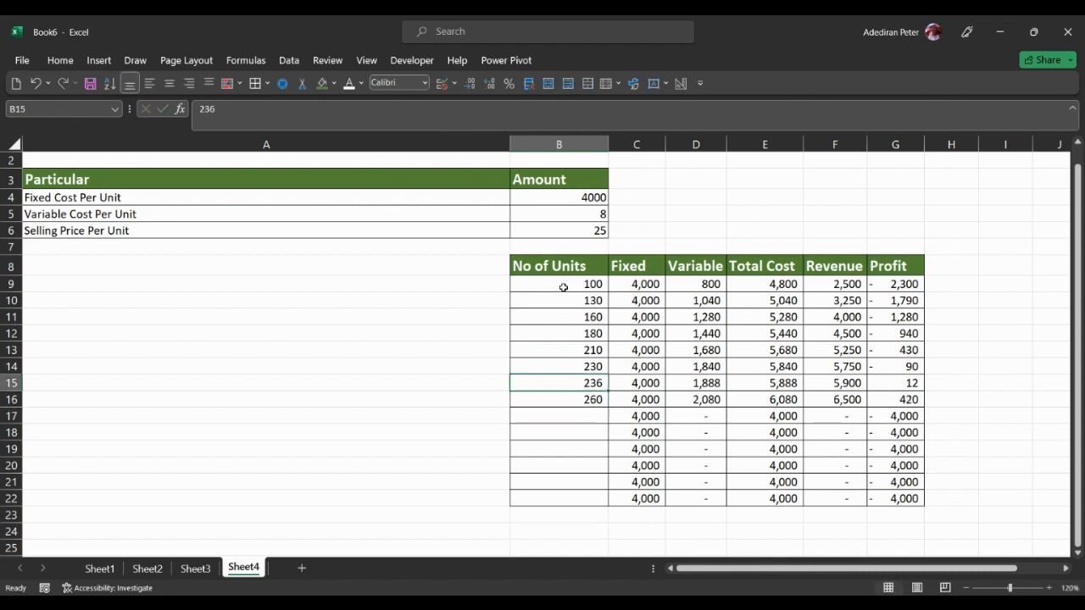
{"action": "key", "text": "Down"}
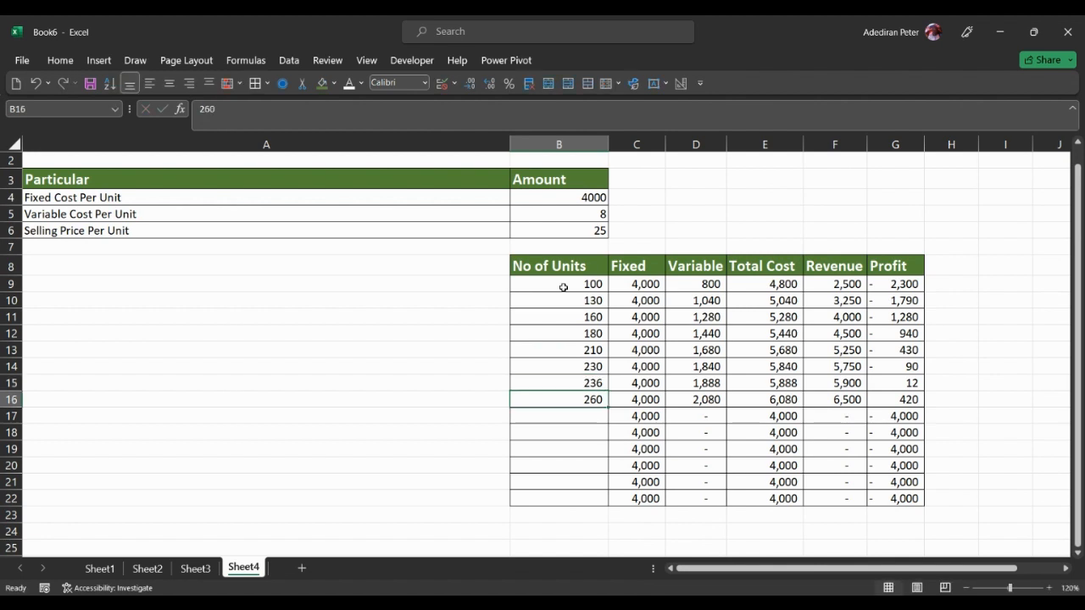
{"action": "key", "text": "Up"}
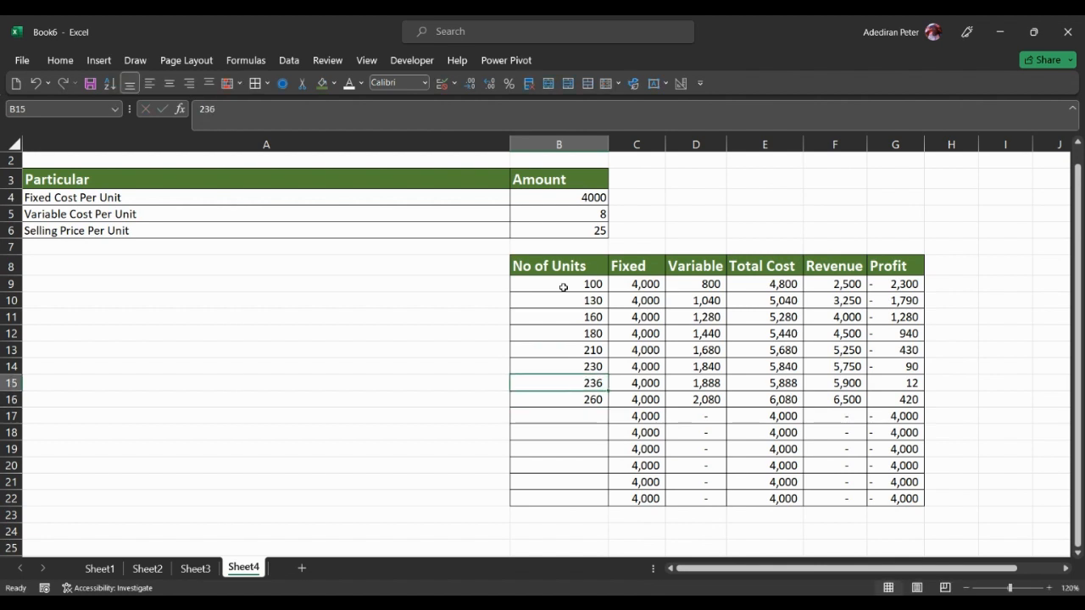
{"action": "type", "text": "235"}
{"action": "key", "text": "Return"}
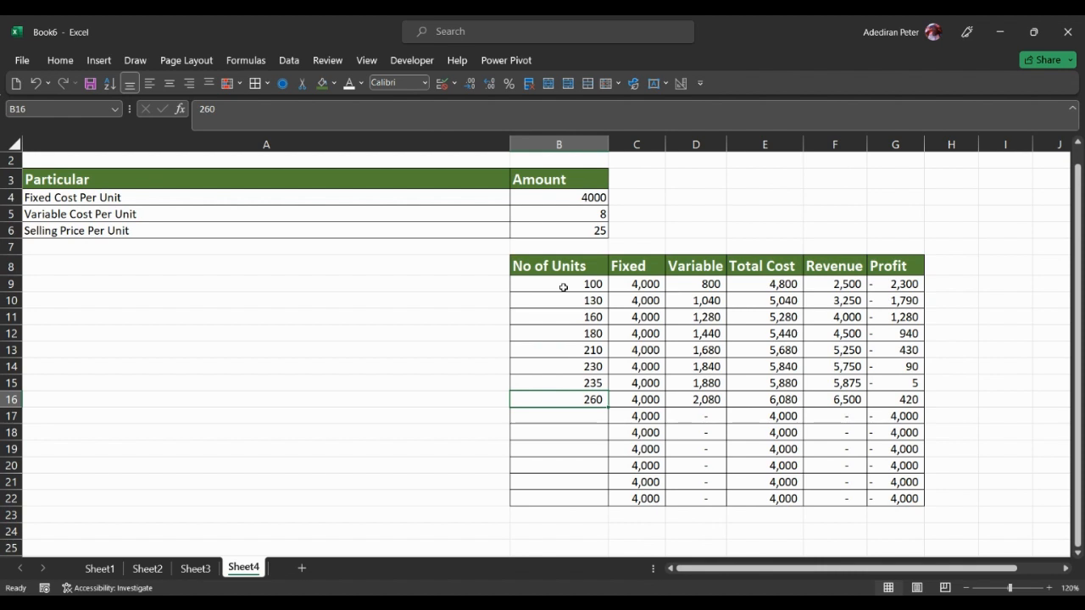
Step: Refine the No of Units value in B15 to 235.41 to approach the break-even point
{"action": "key", "text": "Up"}
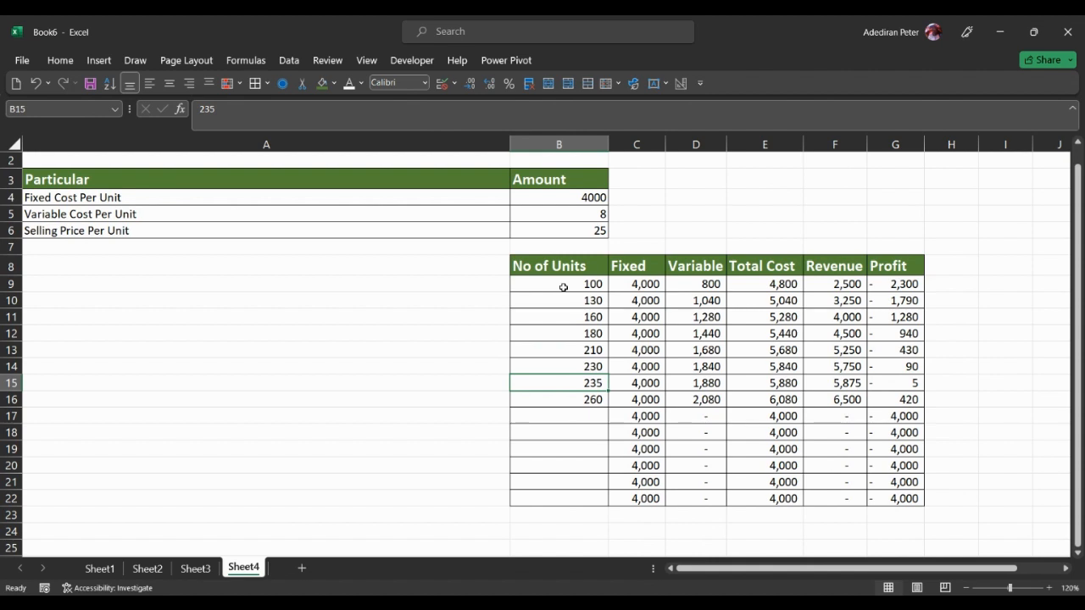
{"action": "type", "text": "235.5"}
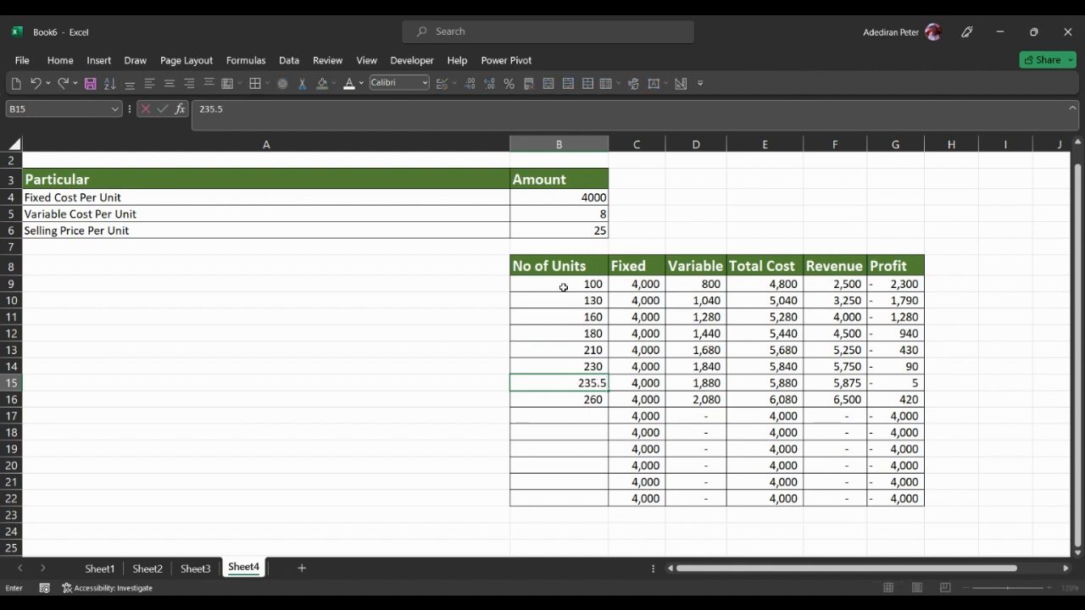
{"action": "key", "text": "Return"}
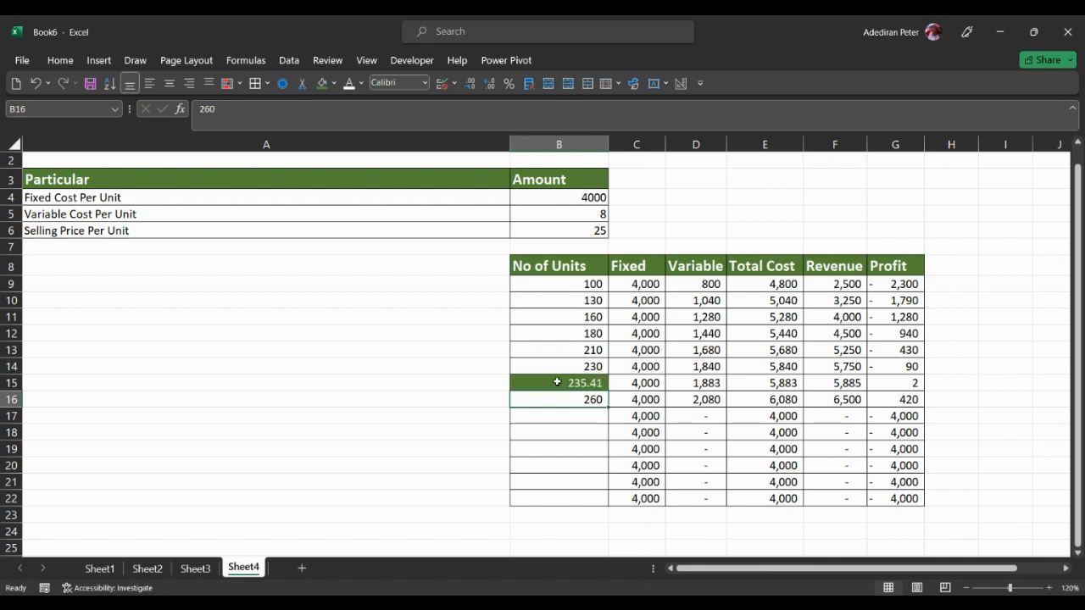